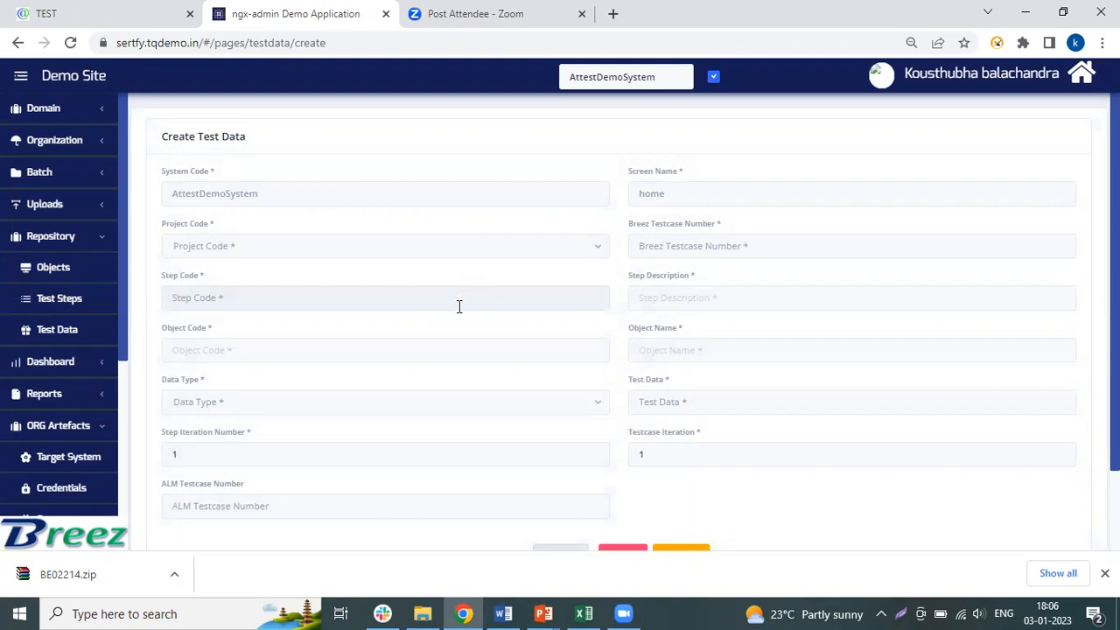
# - Choose test step TS9364, Perform Input on project name, as the step code for the new test data
pyautogui.click(458, 298)
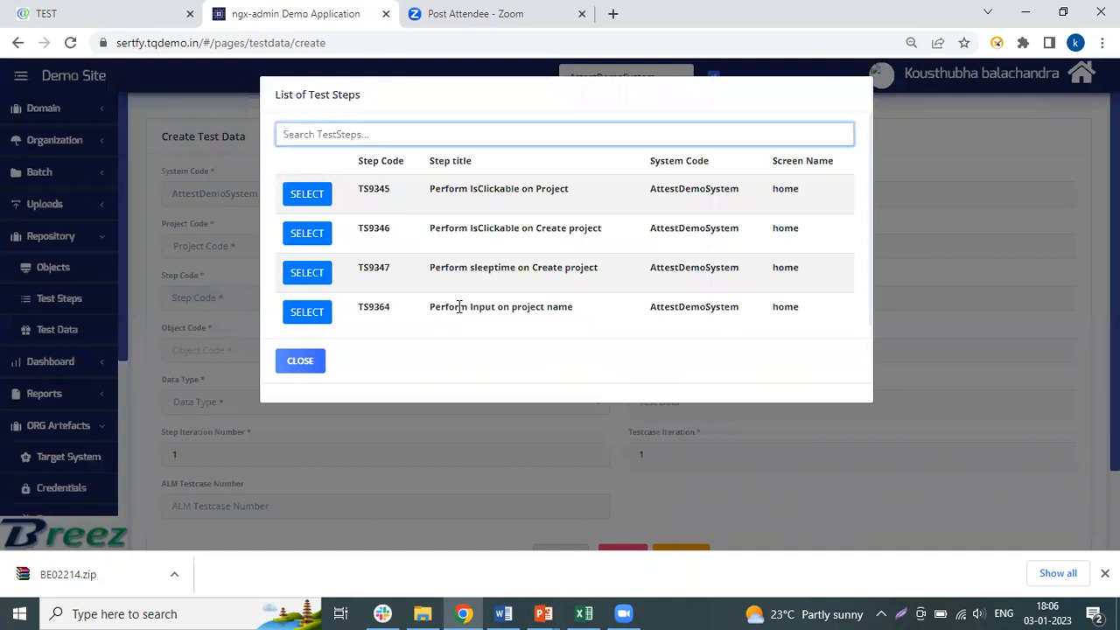
pyautogui.click(311, 312)
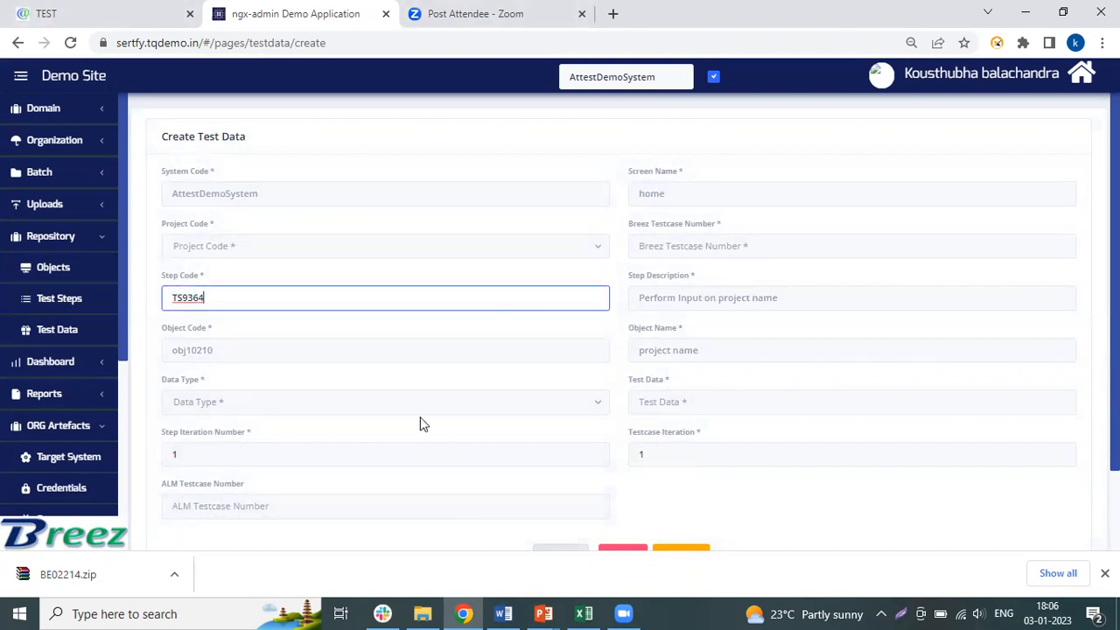
# - Examine the Project Name field on the TEST application's Create Project form, and return to the Create Test Data form
pyautogui.click(67, 11)
pyautogui.click(308, 225)
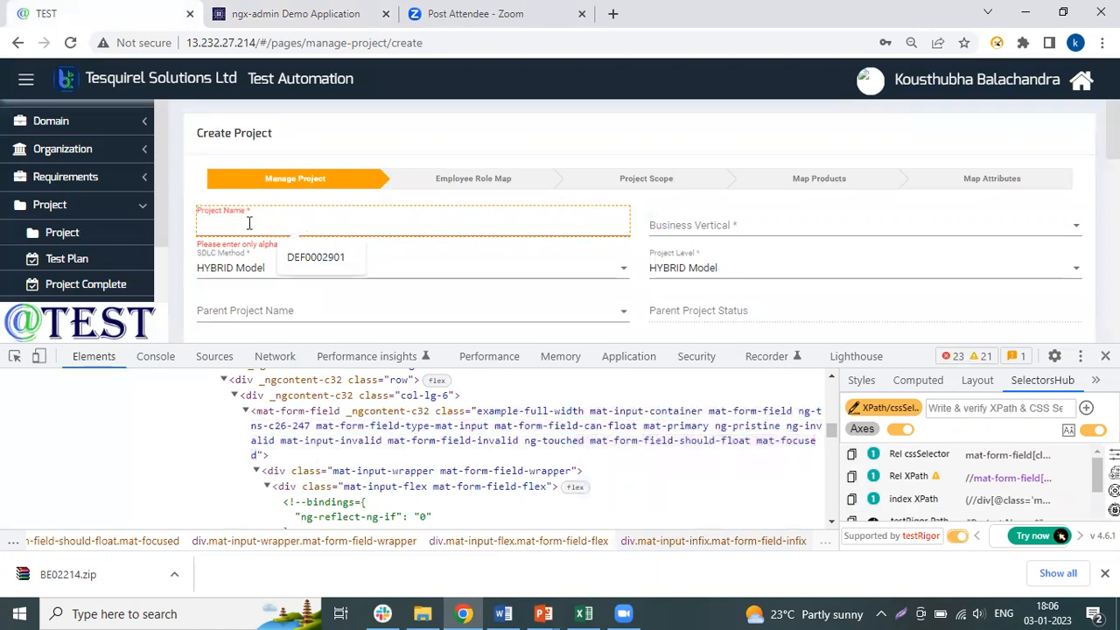
pyautogui.click(188, 244)
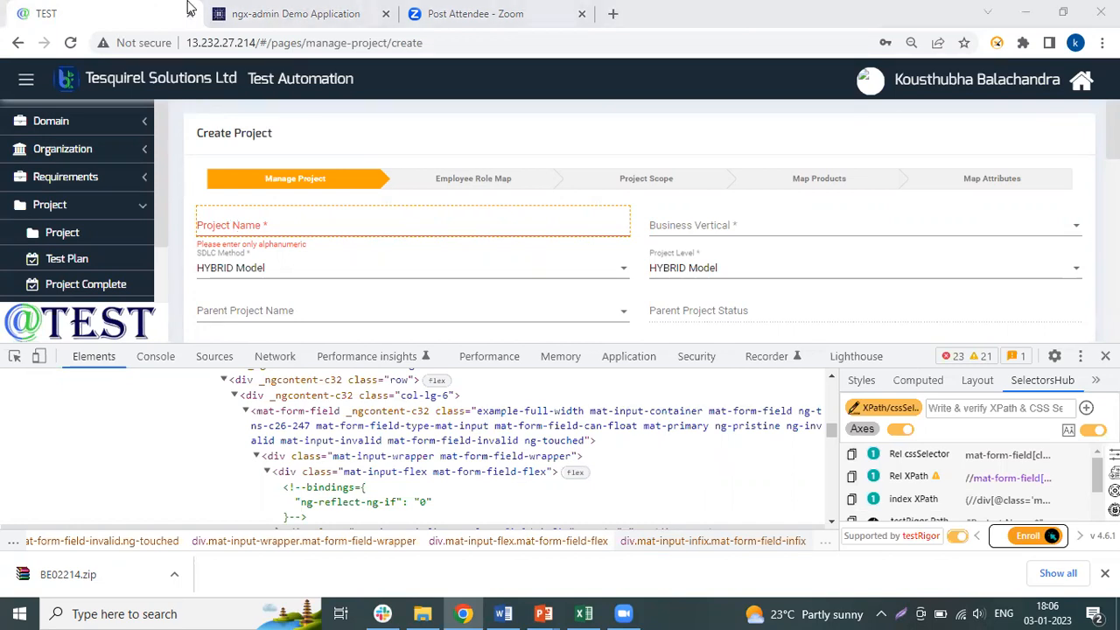
pyautogui.click(294, 14)
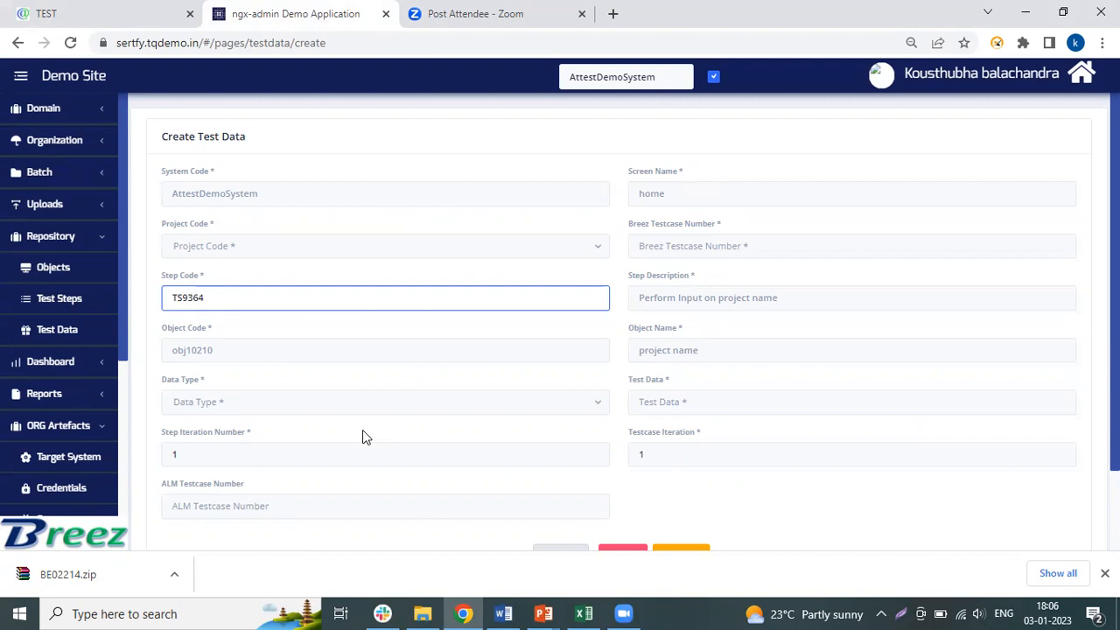
# - Set the project code to AttestDemoSystem_TestExecution and the Breez testcase number to 1, and reselect test step TS9364
pyautogui.click(334, 248)
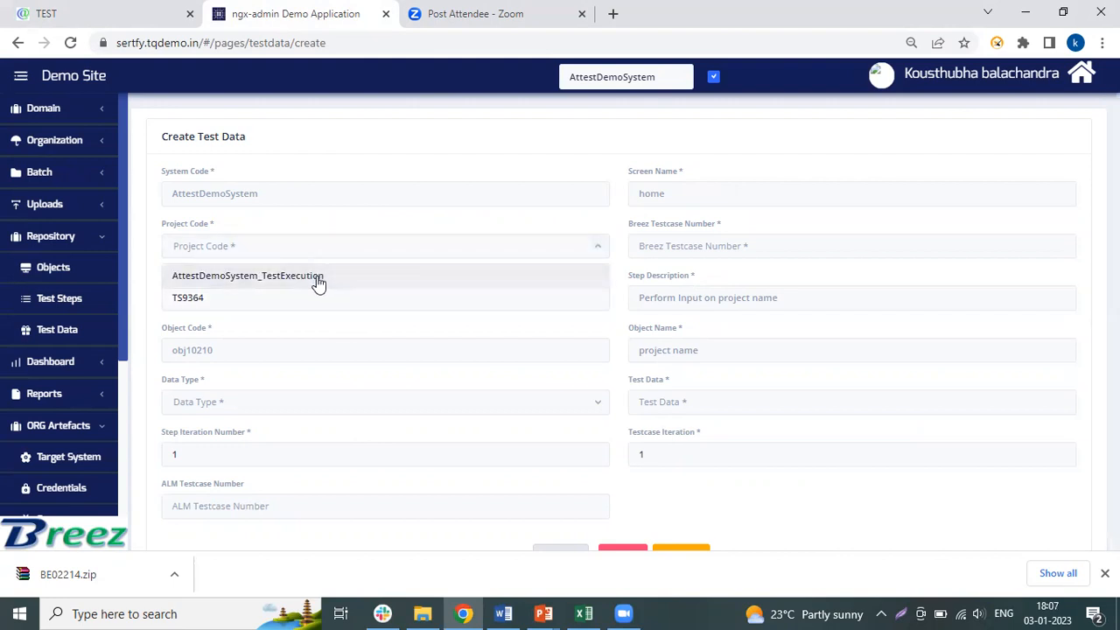
pyautogui.click(318, 278)
pyautogui.click(680, 248)
pyautogui.write('1')
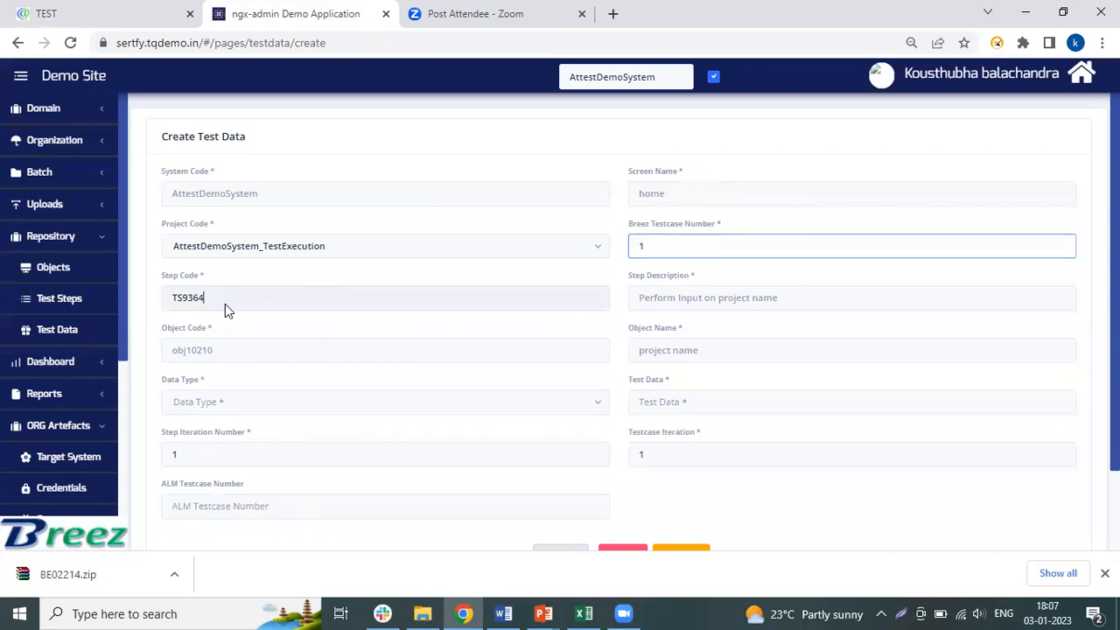
pyautogui.click(225, 303)
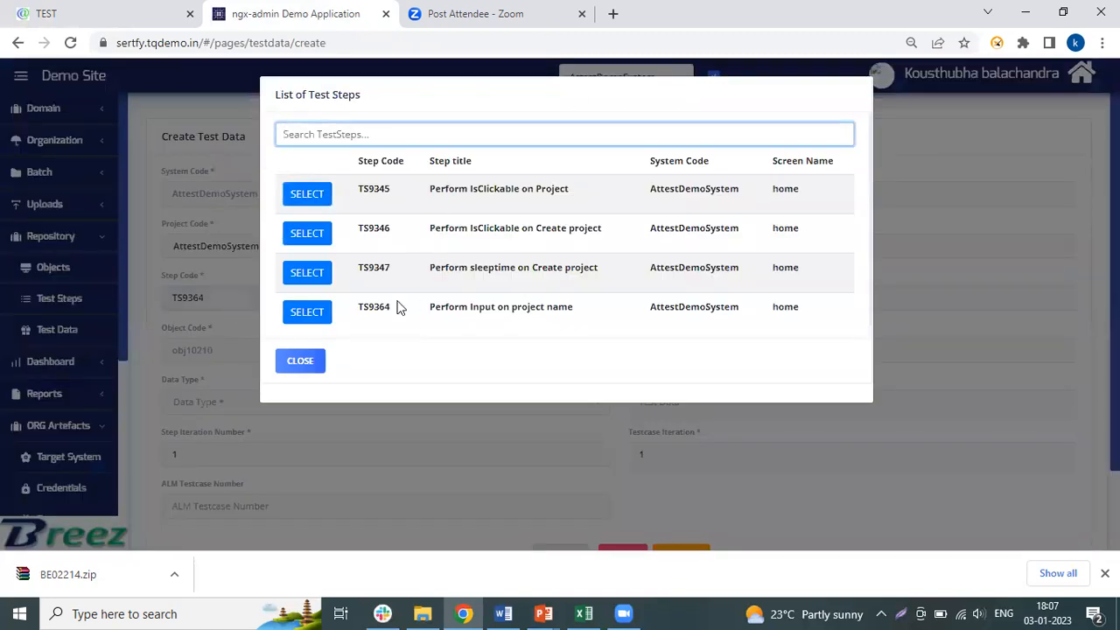
pyautogui.click(326, 311)
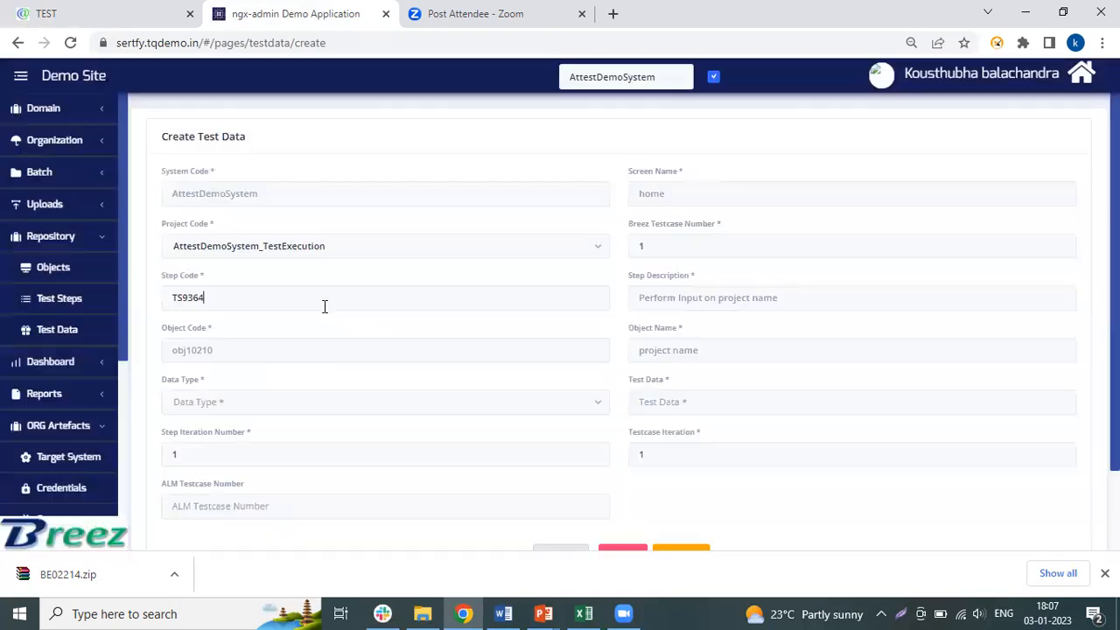
# - Set the data type to SingleData and the test data to DEFECTAttest, and create the test data record
pyautogui.click(283, 408)
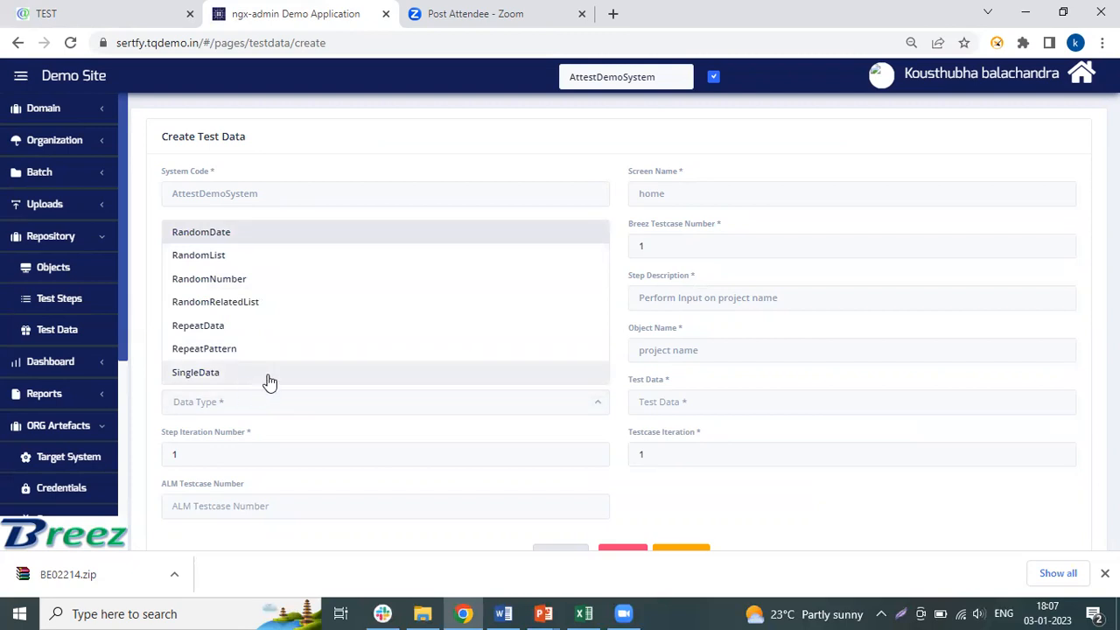
pyautogui.click(267, 378)
pyautogui.click(651, 403)
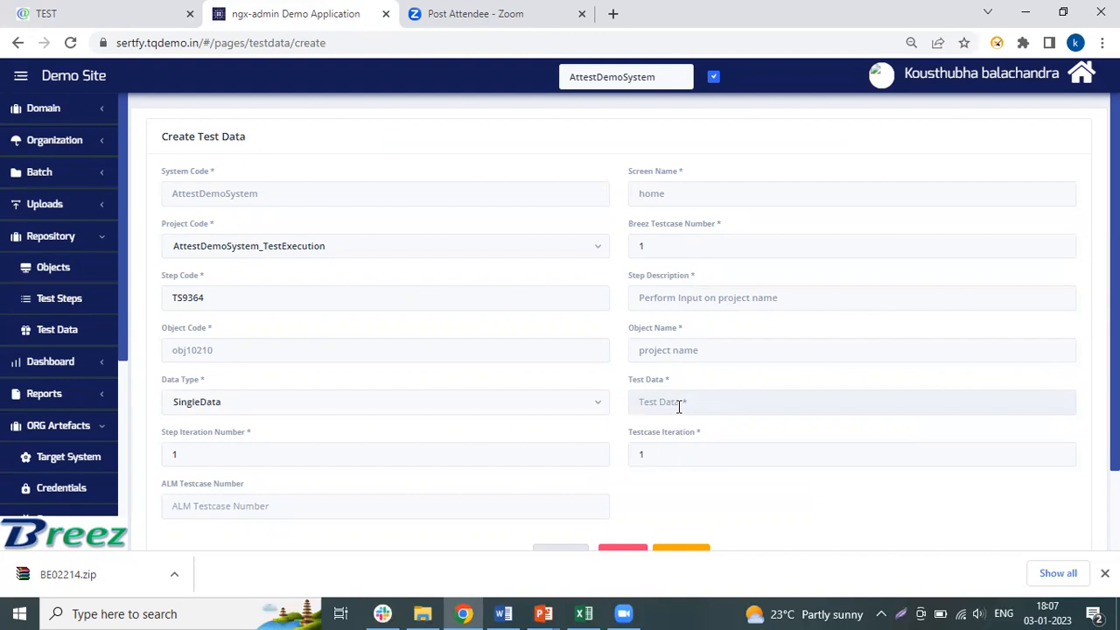
pyautogui.write('DEFECTAttest')
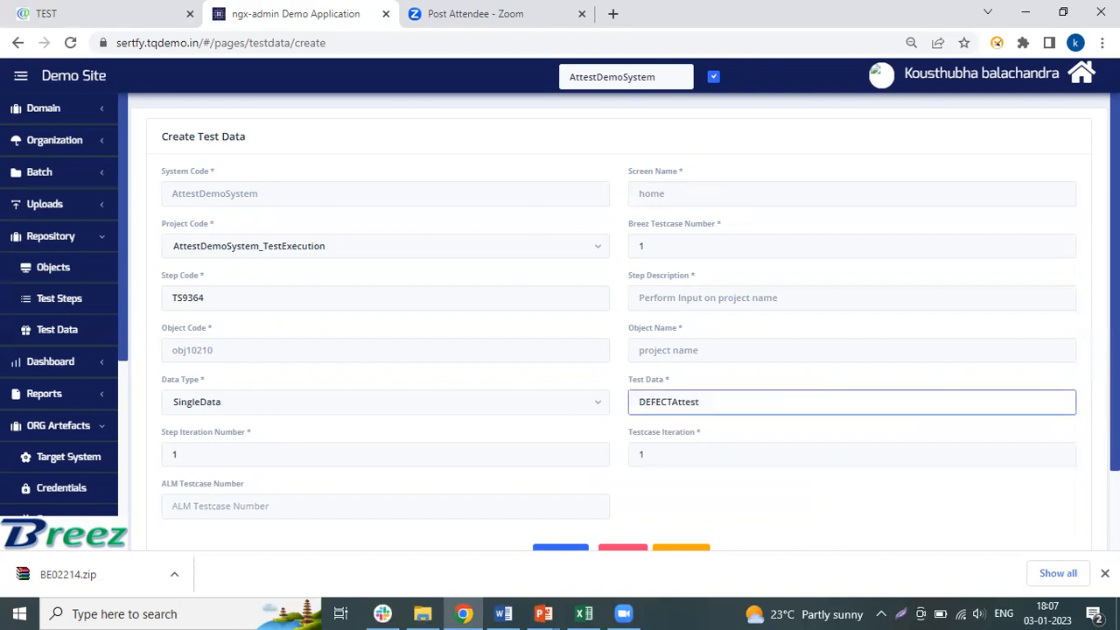
pyautogui.scroll(-2, 530, 472)
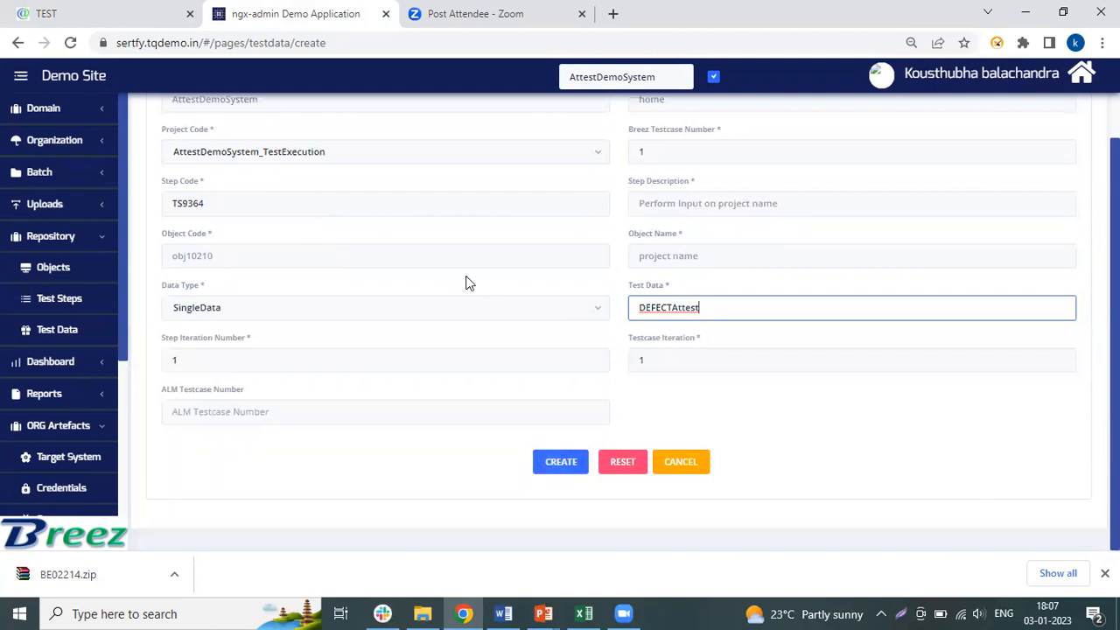
pyautogui.scroll(1, 599, 404)
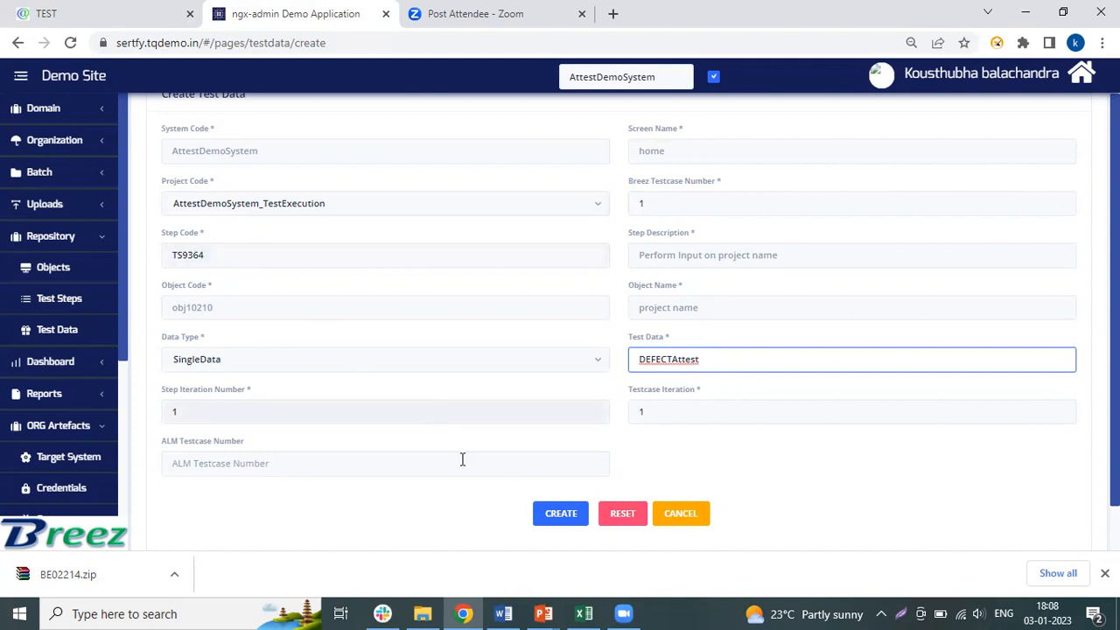
pyautogui.click(560, 516)
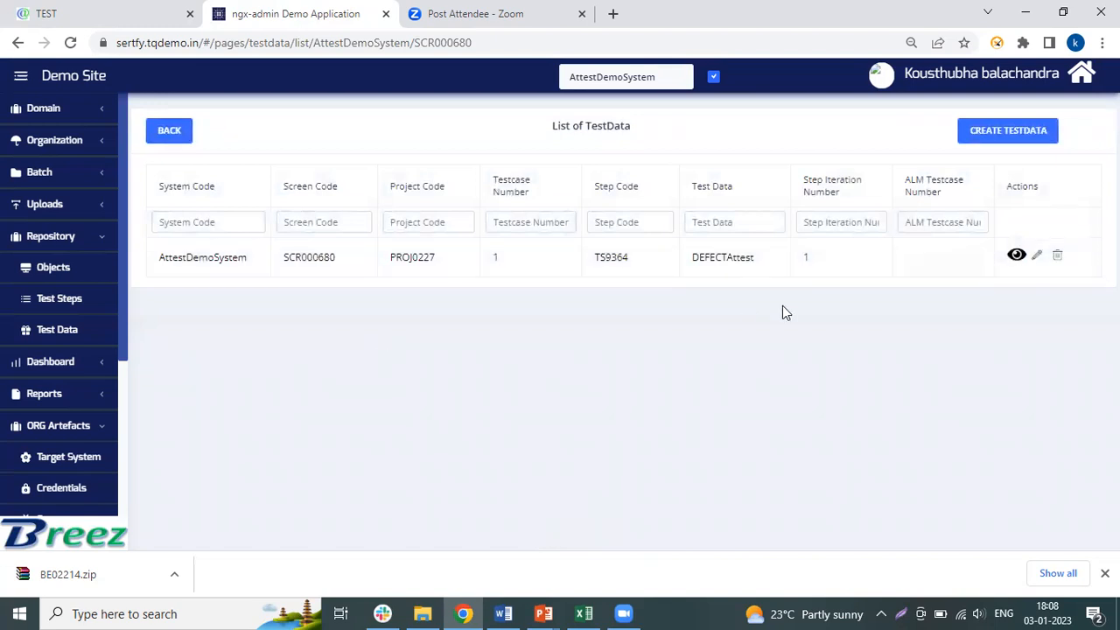
# - Open the Test Execution form and select project PROJ0227 with the batch AttestDemoSystem_TestExecution
pyautogui.doubleClick(744, 258)
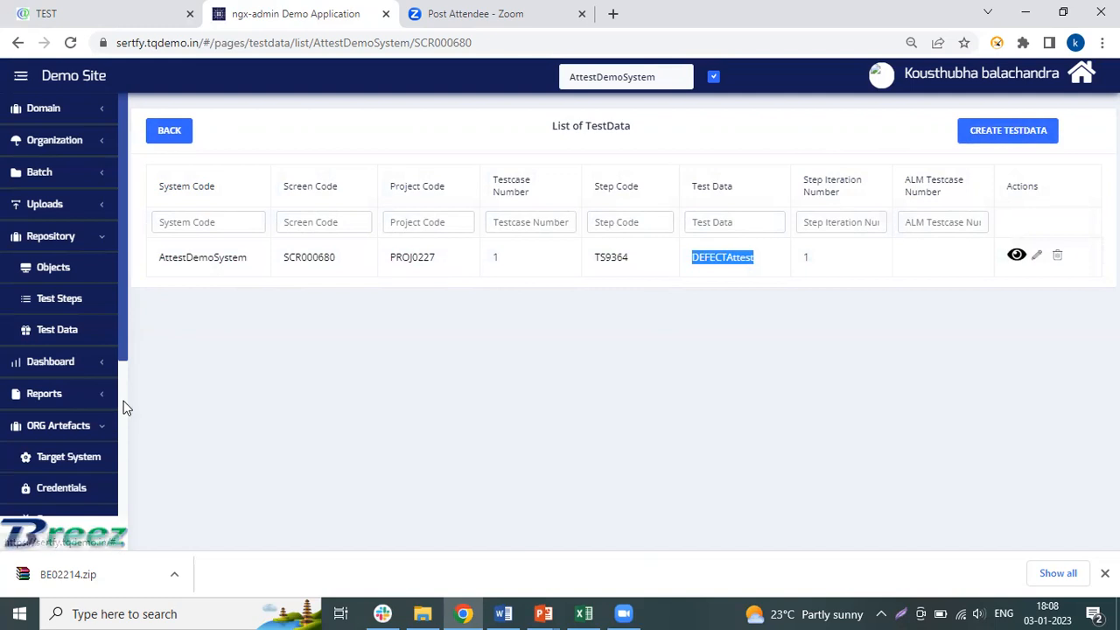
pyautogui.scroll(-3, 123, 407)
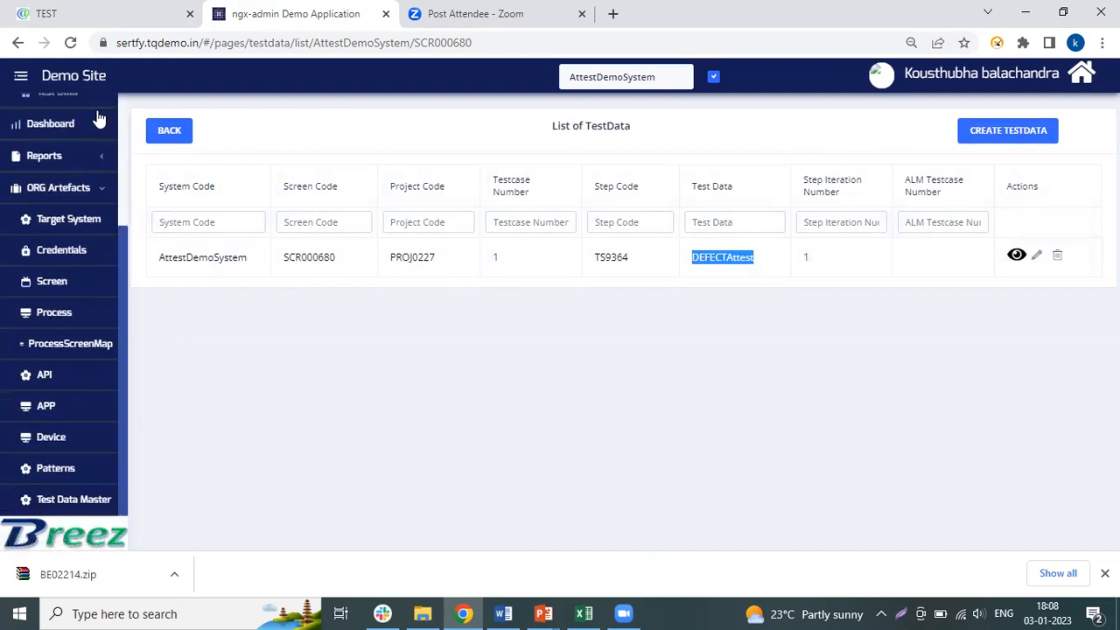
pyautogui.click(128, 113)
pyautogui.scroll(3, 122, 113)
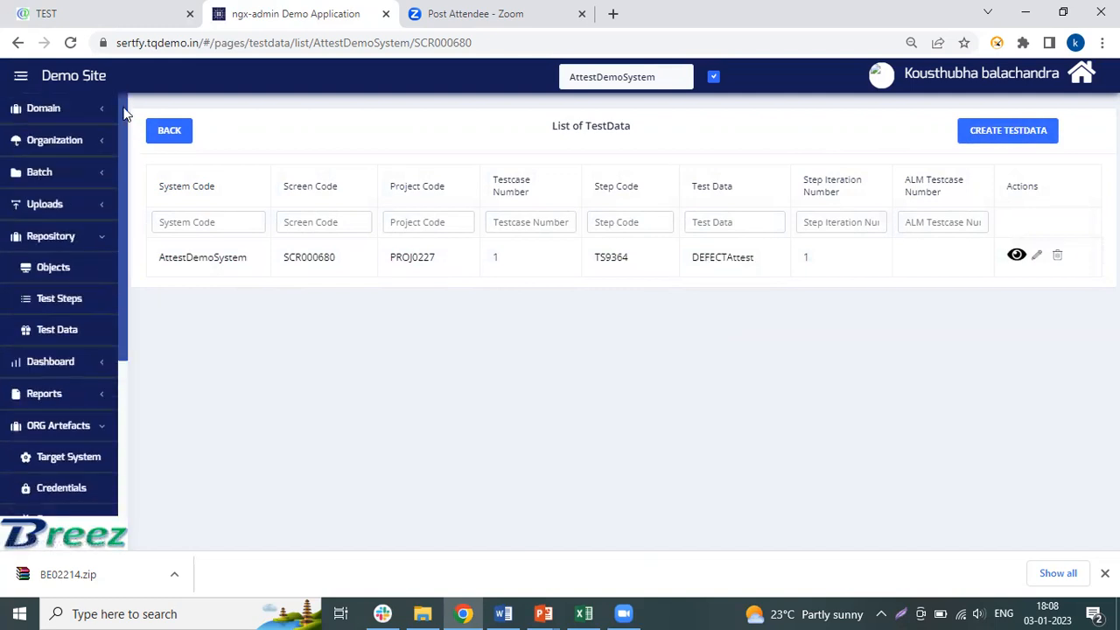
pyautogui.click(57, 178)
pyautogui.click(88, 249)
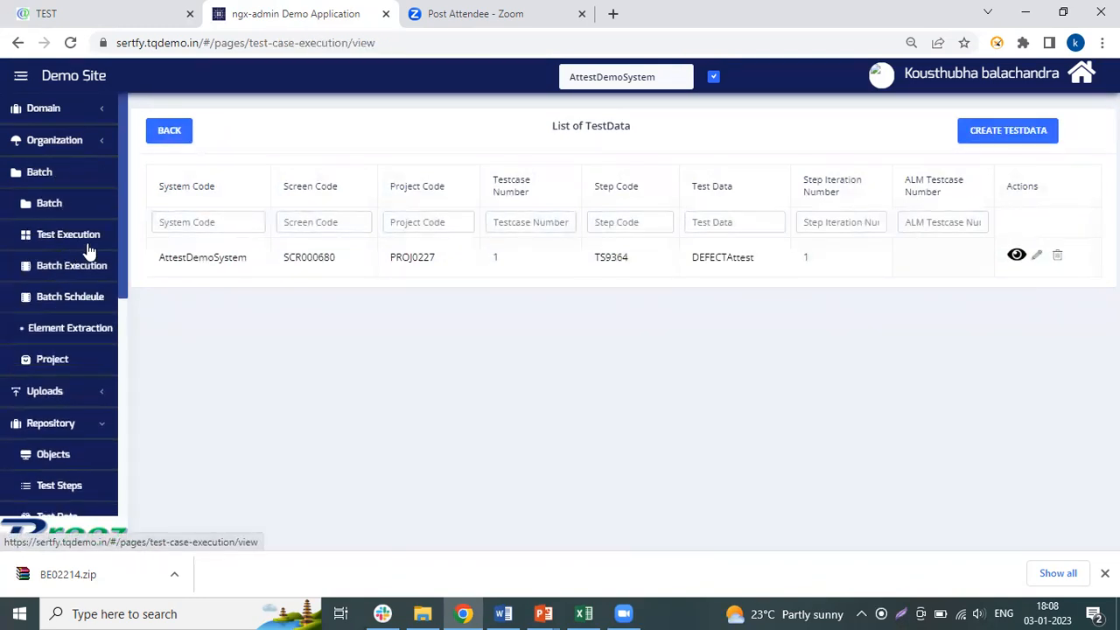
pyautogui.click(407, 206)
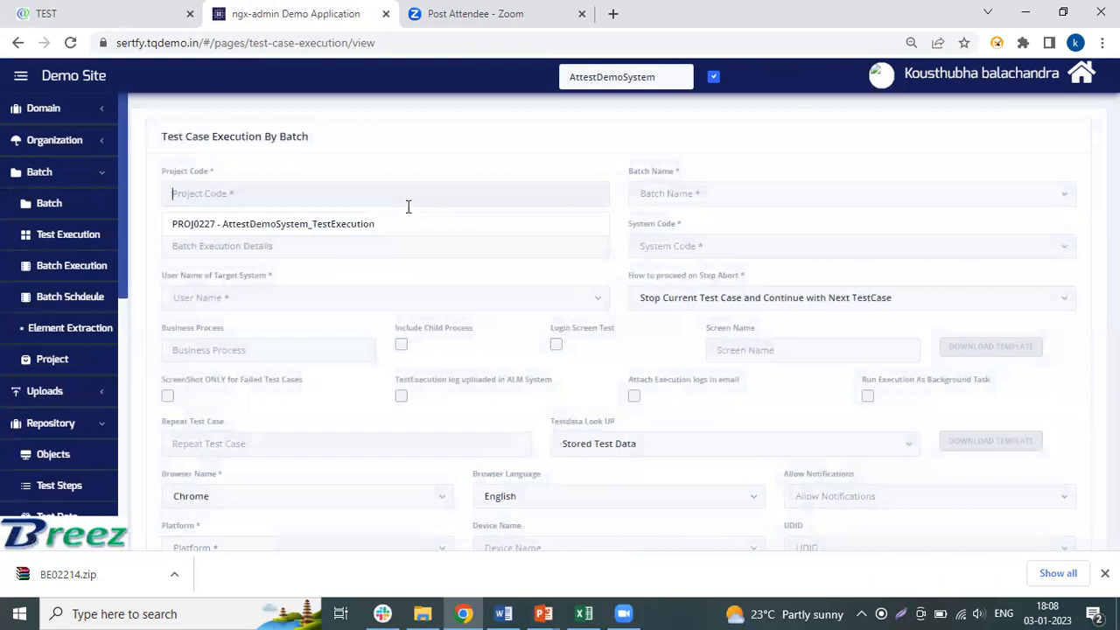
pyautogui.click(380, 230)
pyautogui.click(669, 201)
pyautogui.click(651, 226)
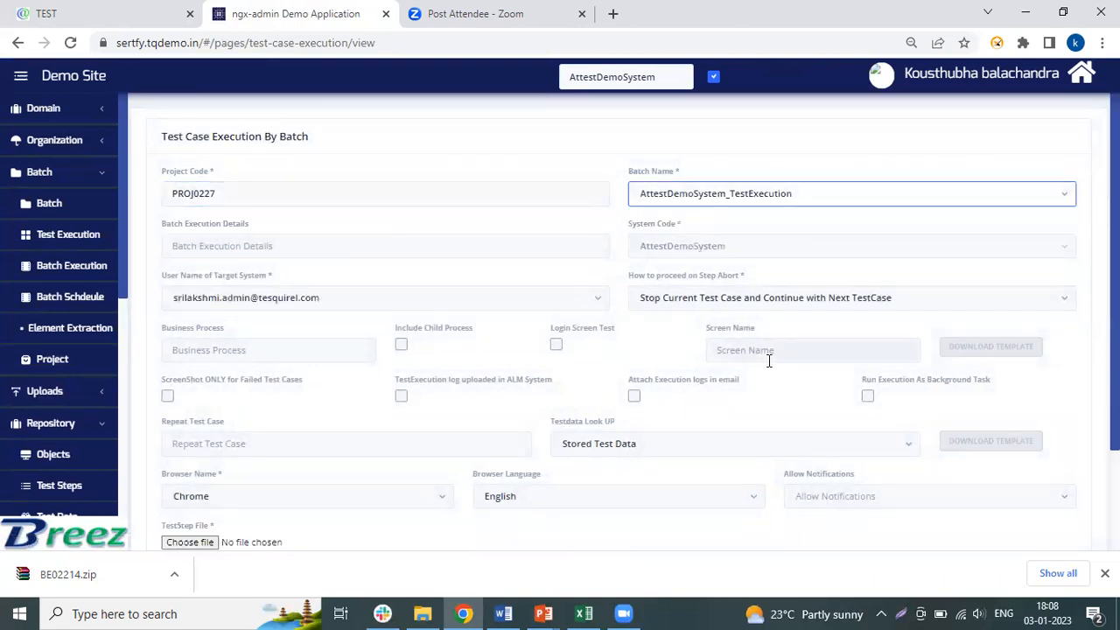
# - Set the test data lookup to Test Data File, and download its template and open it in Excel
pyautogui.click(779, 450)
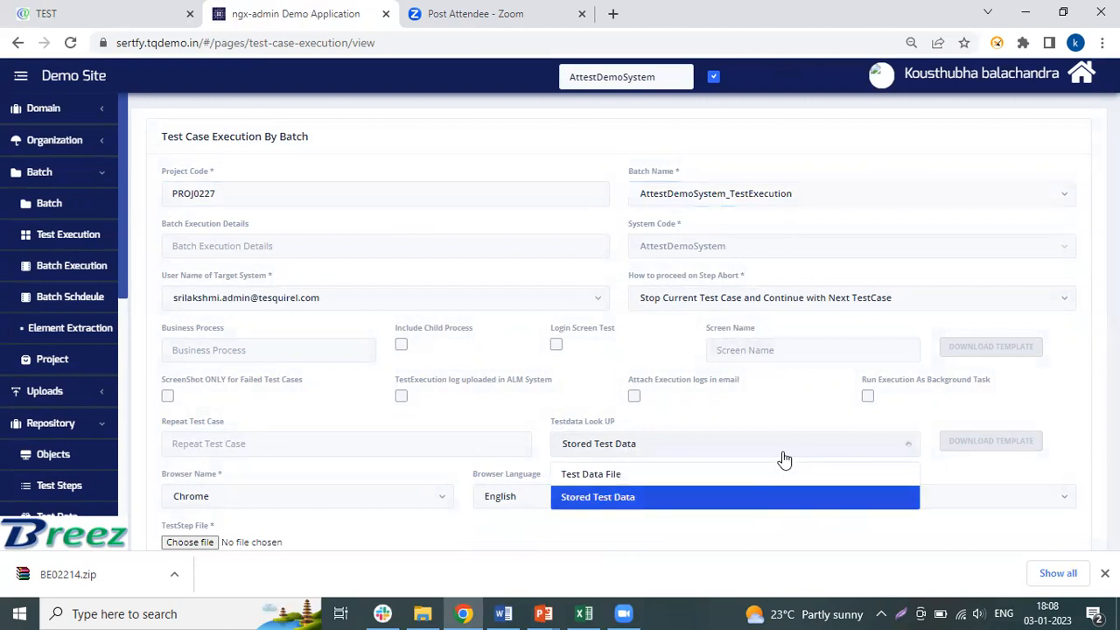
pyautogui.click(729, 474)
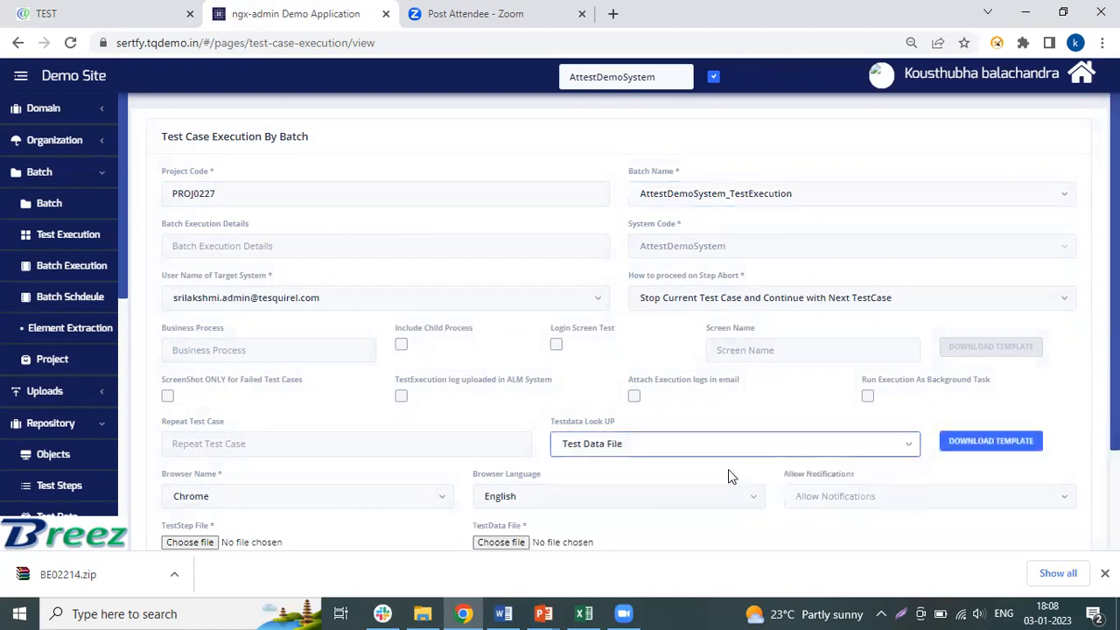
pyautogui.click(961, 443)
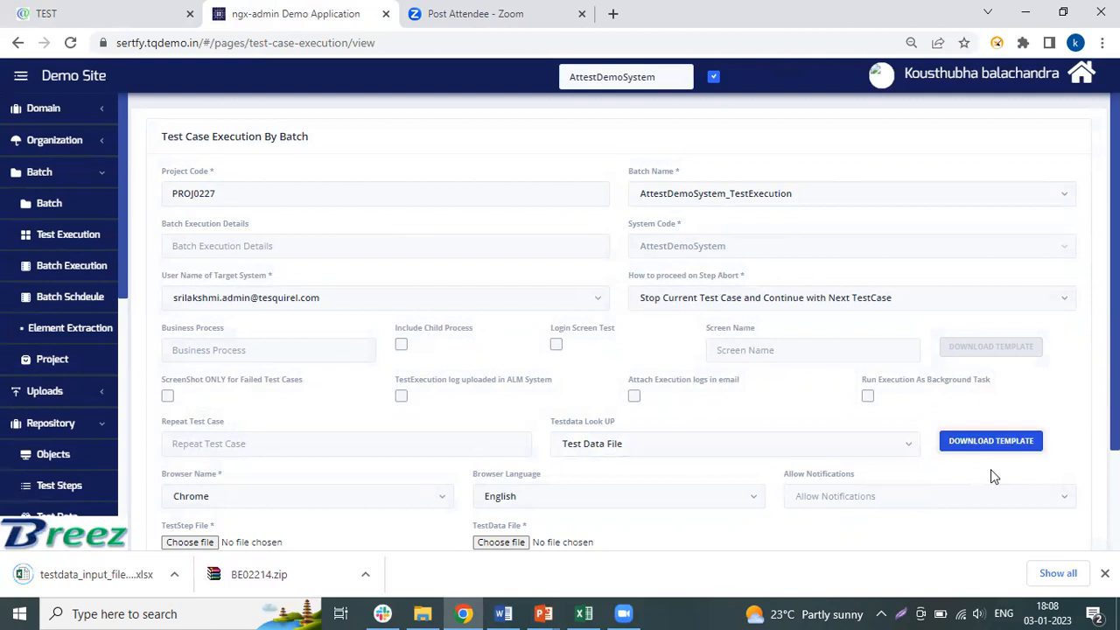
pyautogui.click(78, 574)
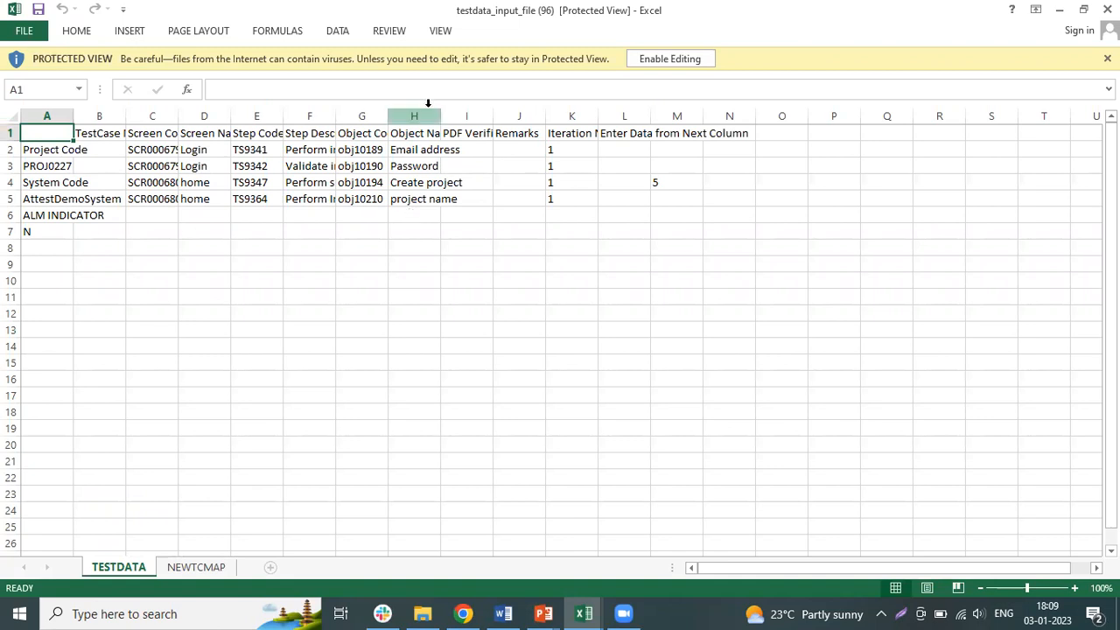
# - Enable editing of the workbook and enter the login e-mail address in M2 and the password in M3
pyautogui.click(519, 151)
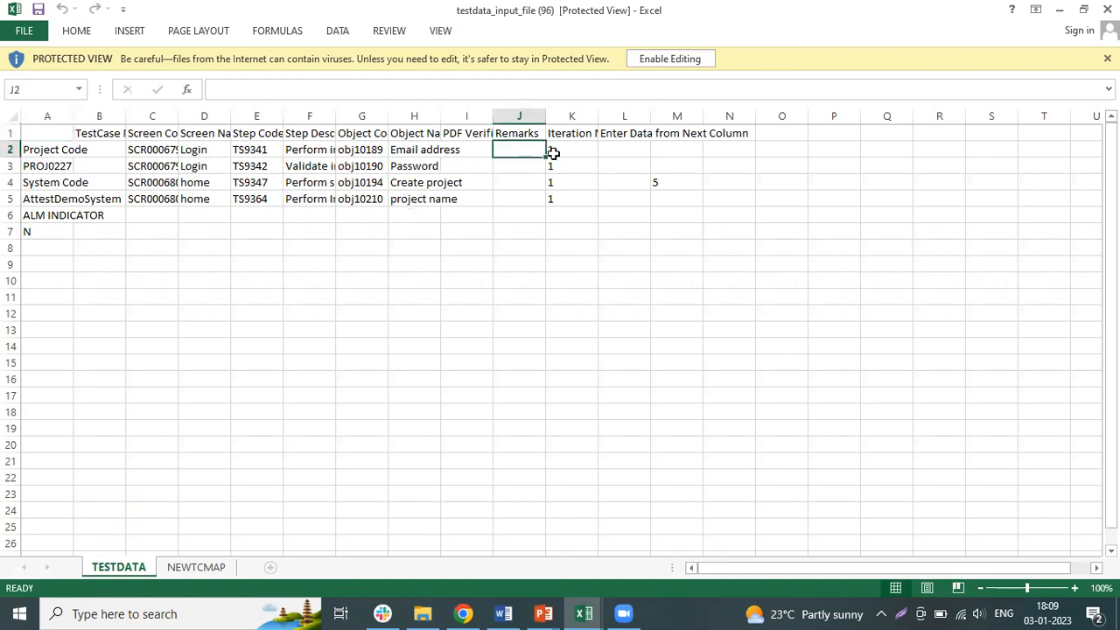
pyautogui.click(665, 155)
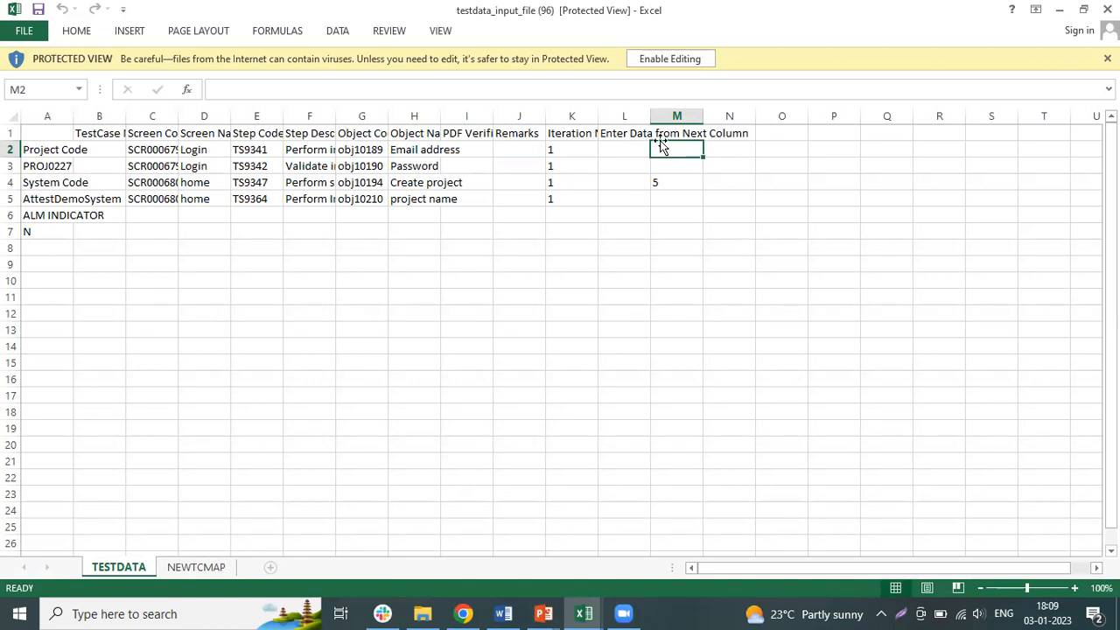
pyautogui.click(680, 58)
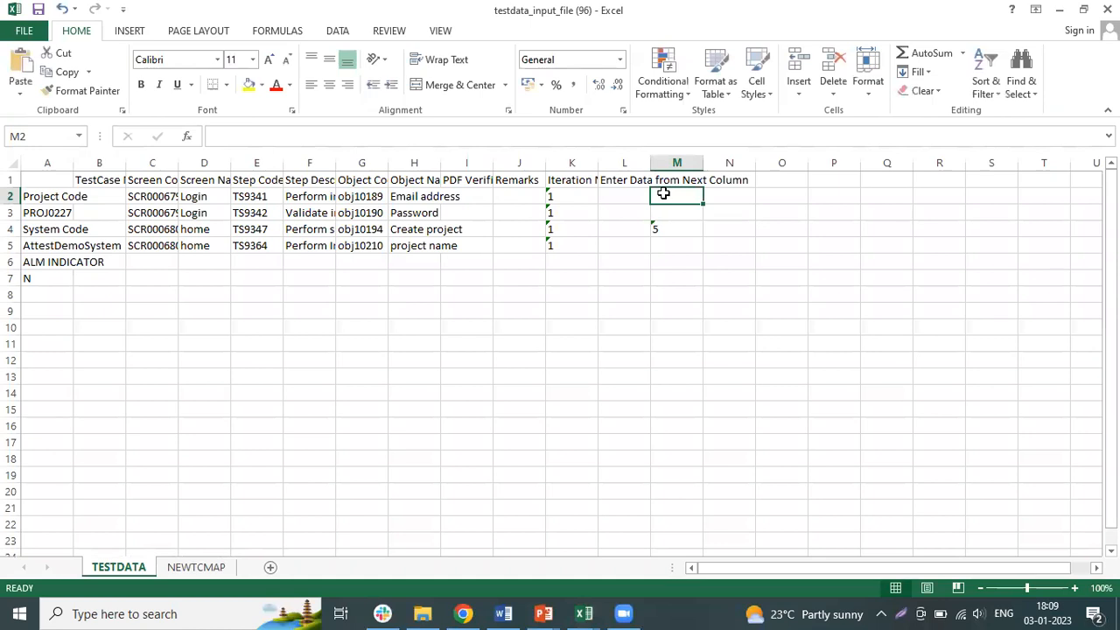
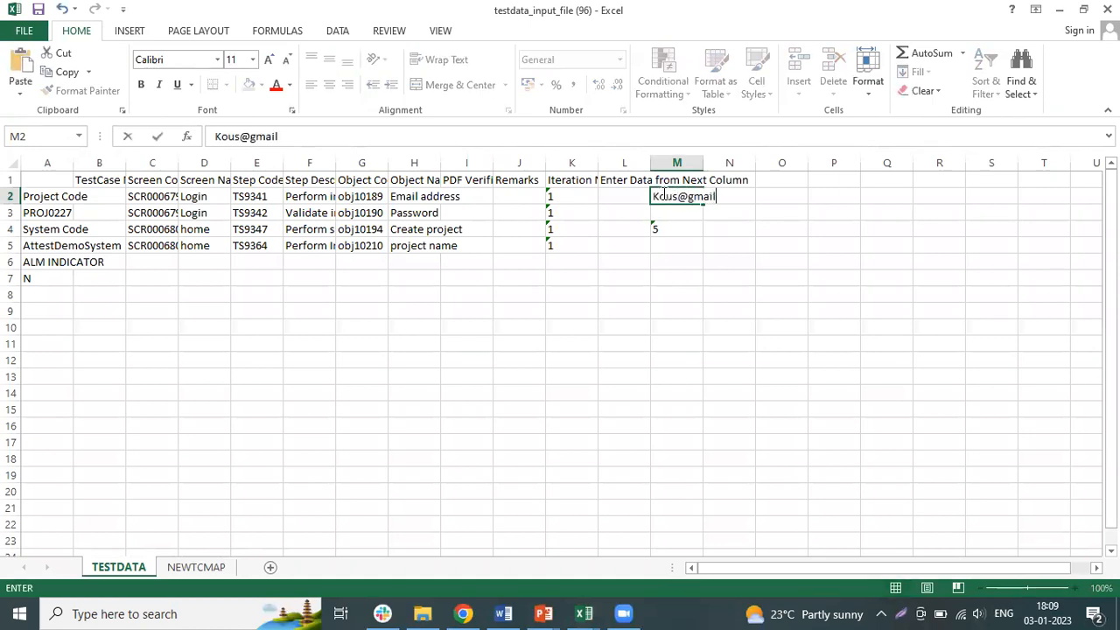
pyautogui.click(669, 214)
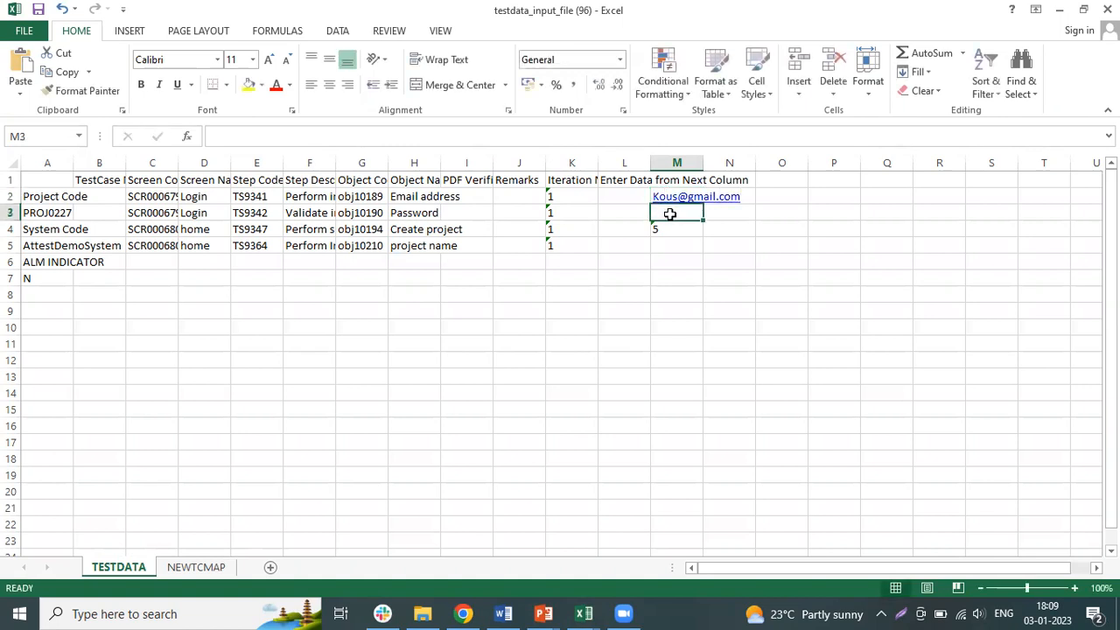
pyautogui.write('abc')
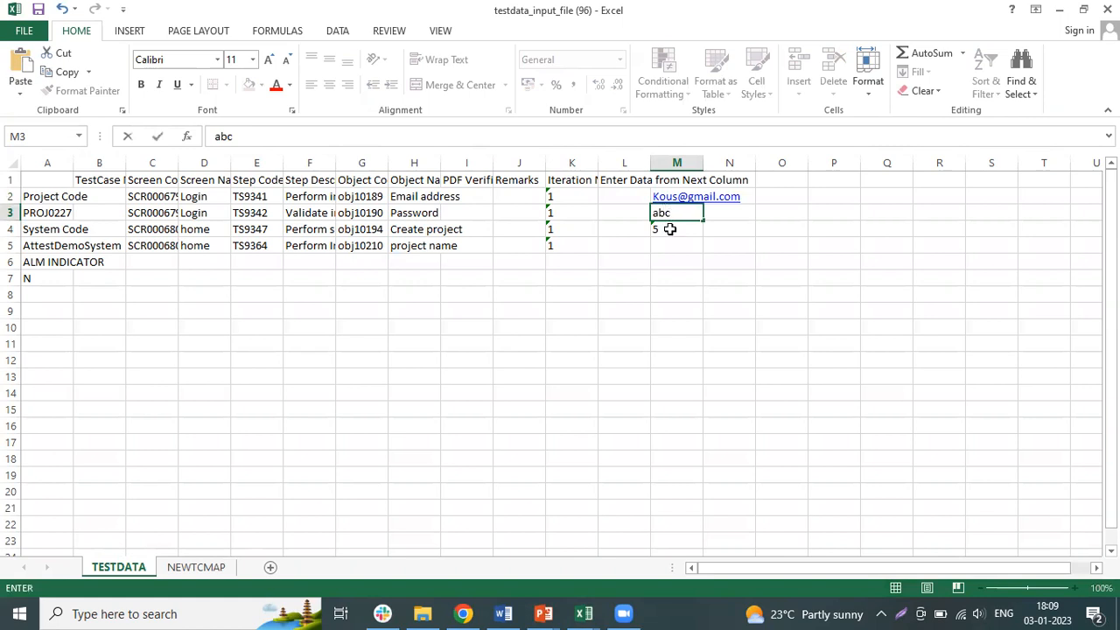
# - Enter defectattest in M5 as the test data for the project name object
pyautogui.click(670, 244)
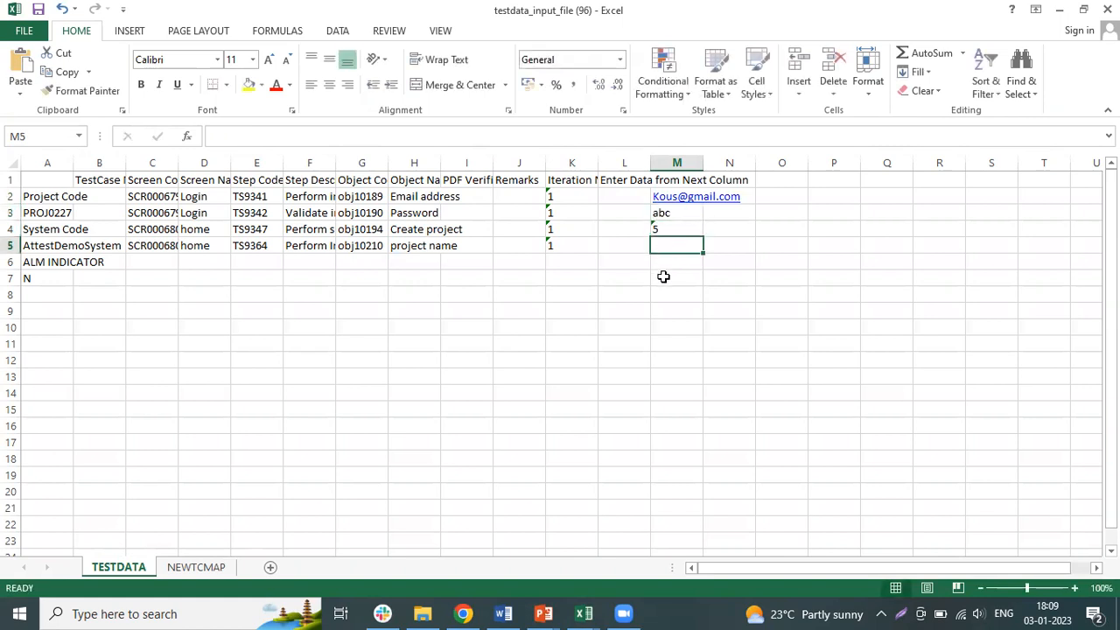
pyautogui.write('defe')
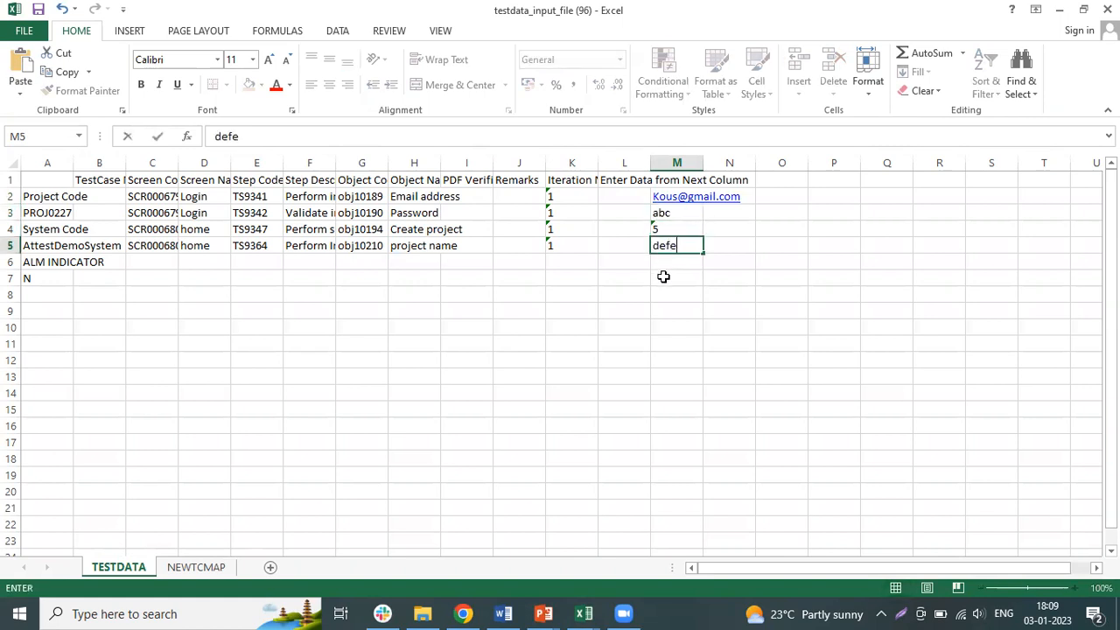
pyautogui.write('ctattest')
pyautogui.click(750, 195)
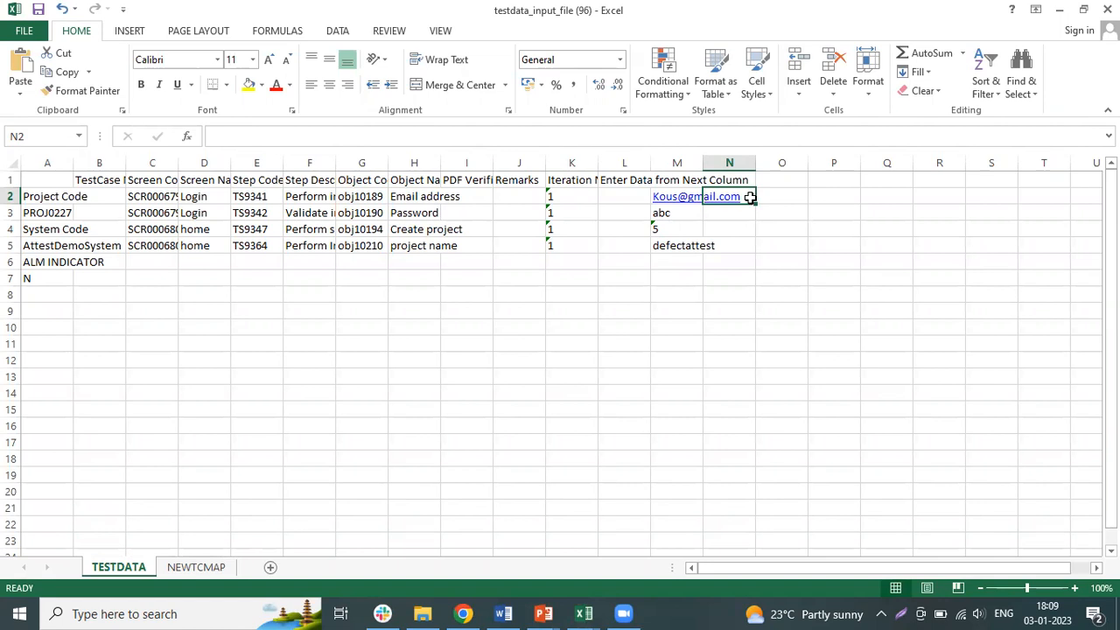
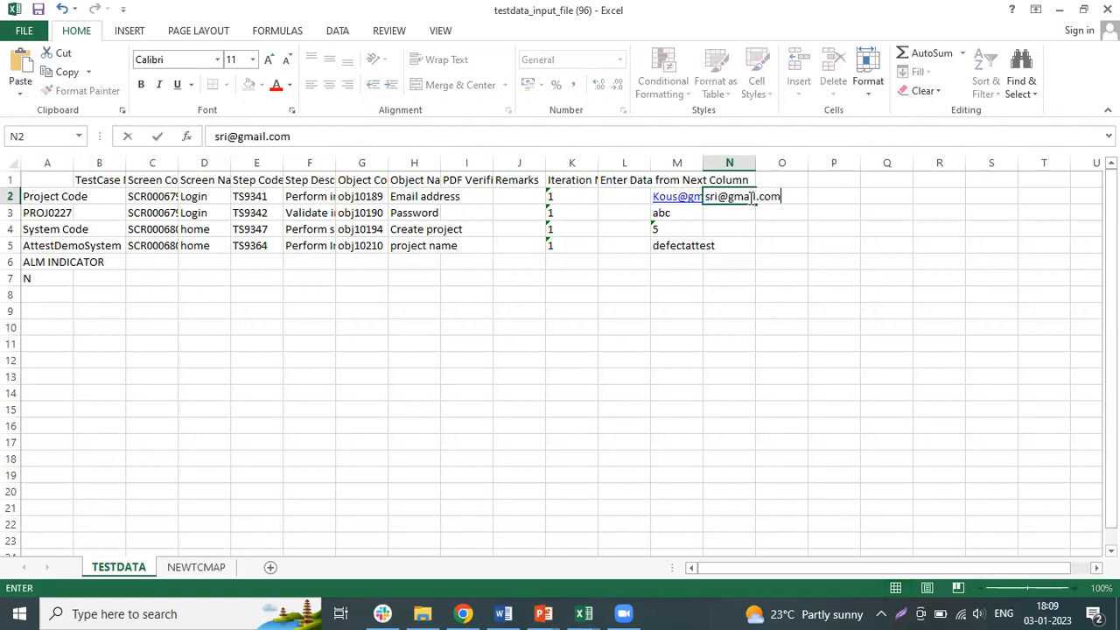
# - Enter a second login e-mail address in N2 and a second password in N3
pyautogui.click(734, 213)
pyautogui.write('abc')
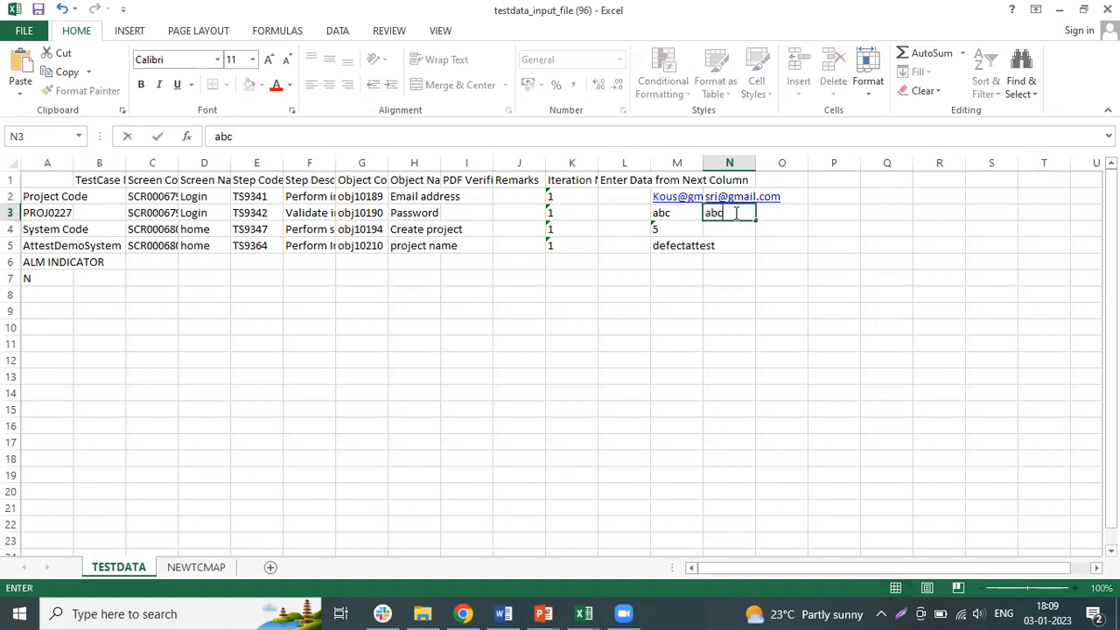
# - Enter 7 in N4 as the second test data value for the Create project object
pyautogui.click(742, 235)
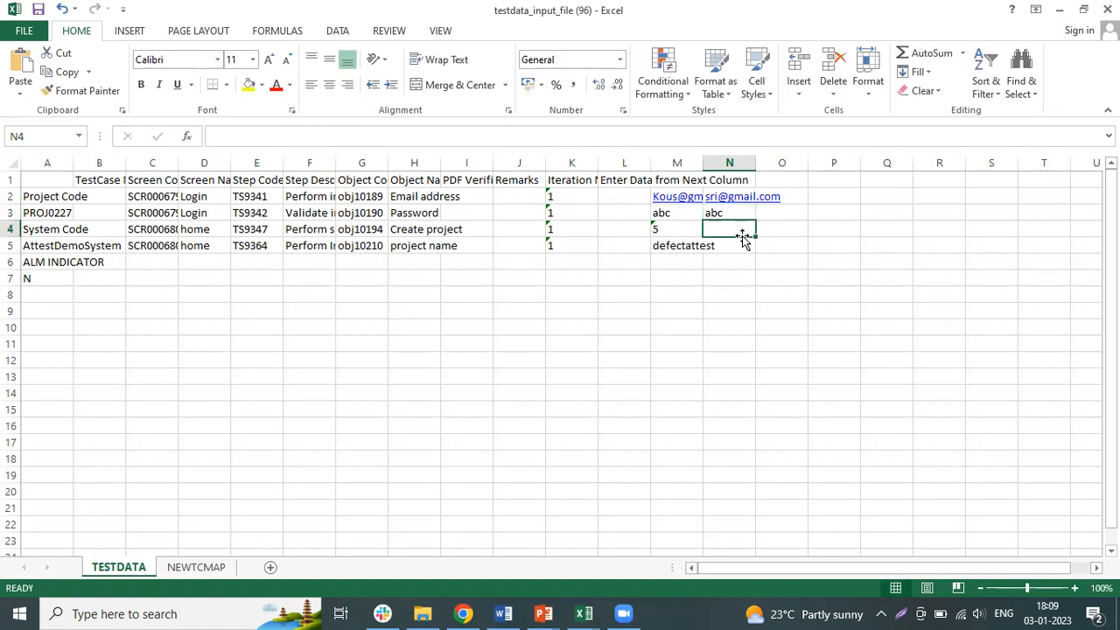
pyautogui.write('7')
pyautogui.hotkey('ctrl', 'Return')
# - Replace the password in N3 with a different one
pyautogui.click(732, 204)
pyautogui.click(733, 214)
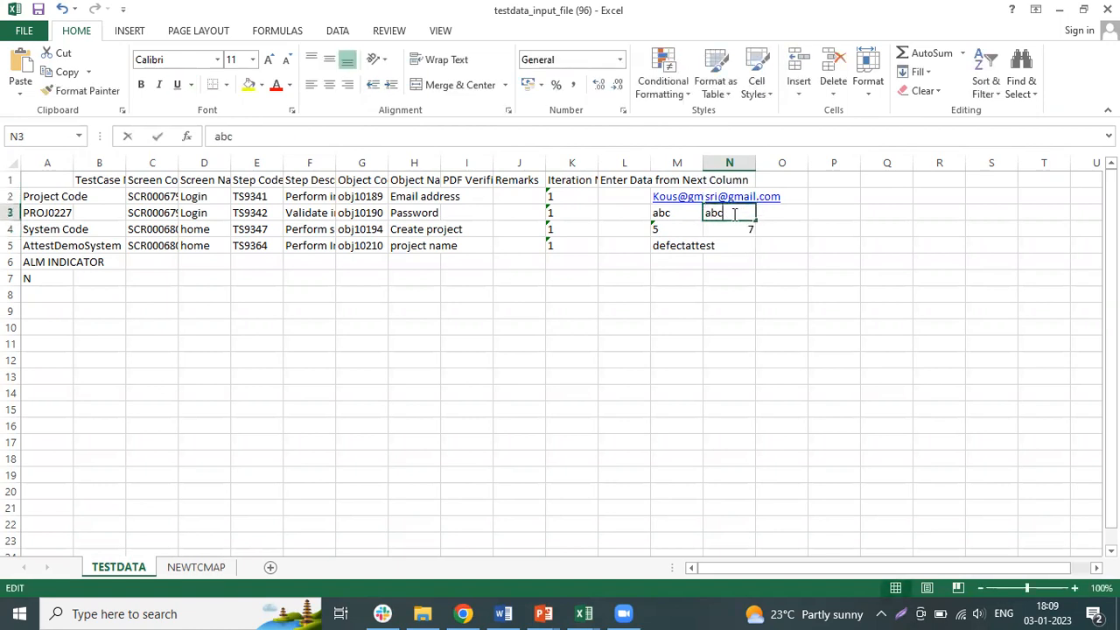
pyautogui.doubleClick(734, 214)
pyautogui.press('BackSpace')
pyautogui.press('BackSpace')
pyautogui.press('BackSpace')
pyautogui.write('123')
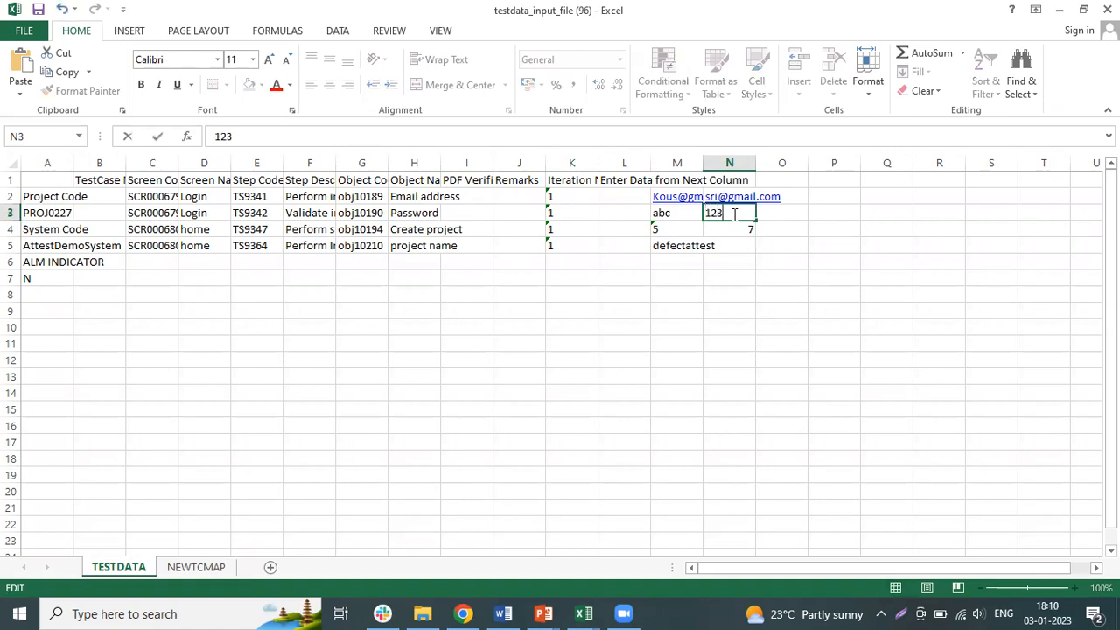
# - Enter defect123 in N5 as the second test data value for the project name object
pyautogui.click(734, 243)
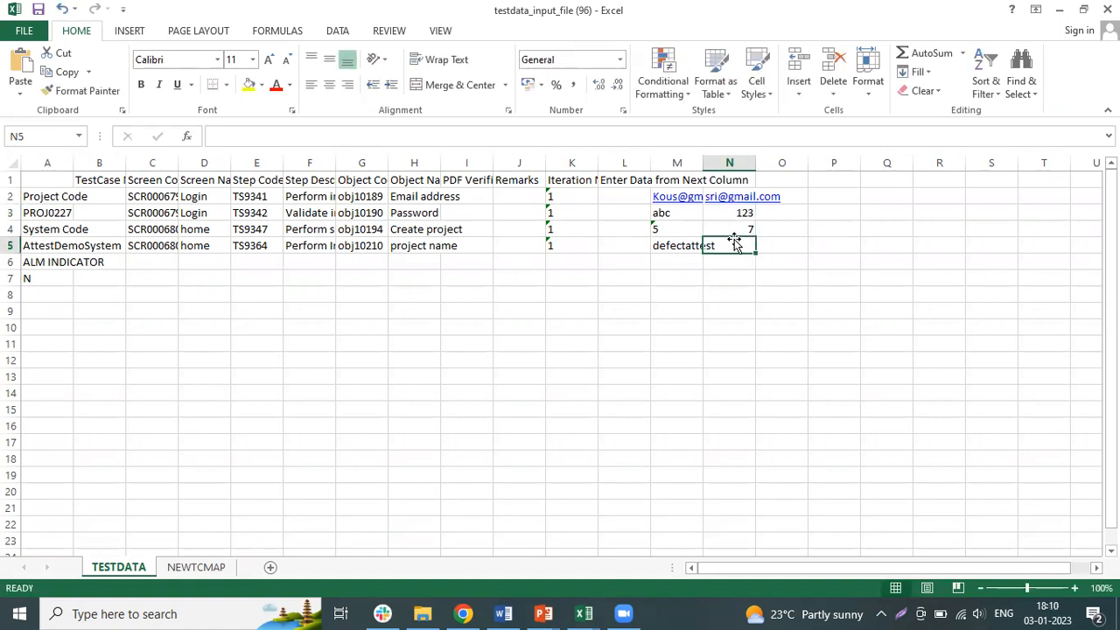
pyautogui.write('def')
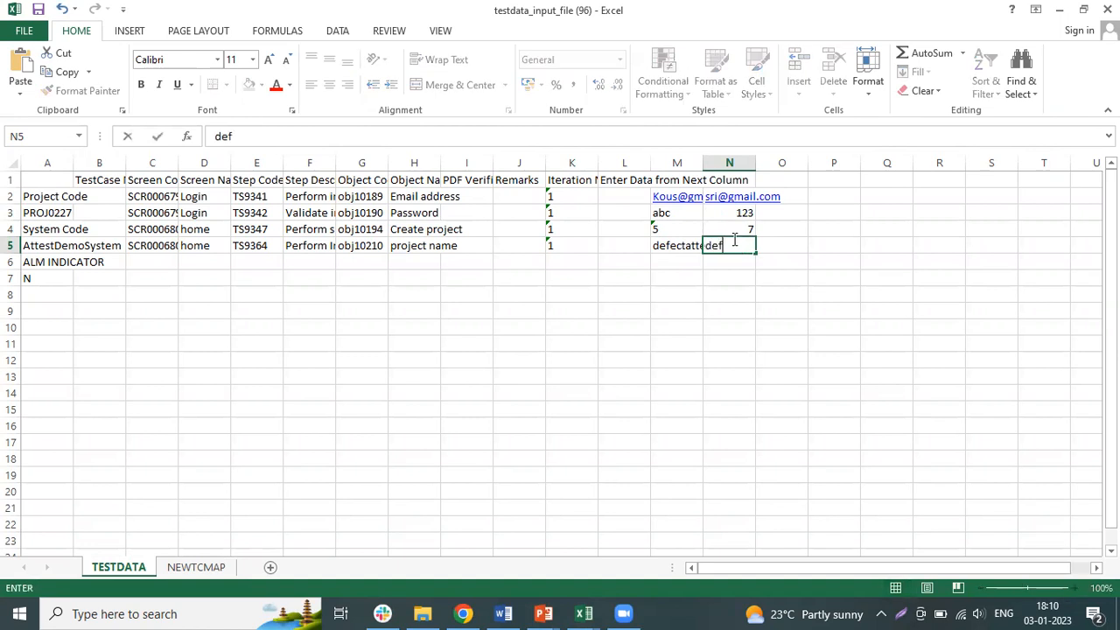
pyautogui.write('ect123')
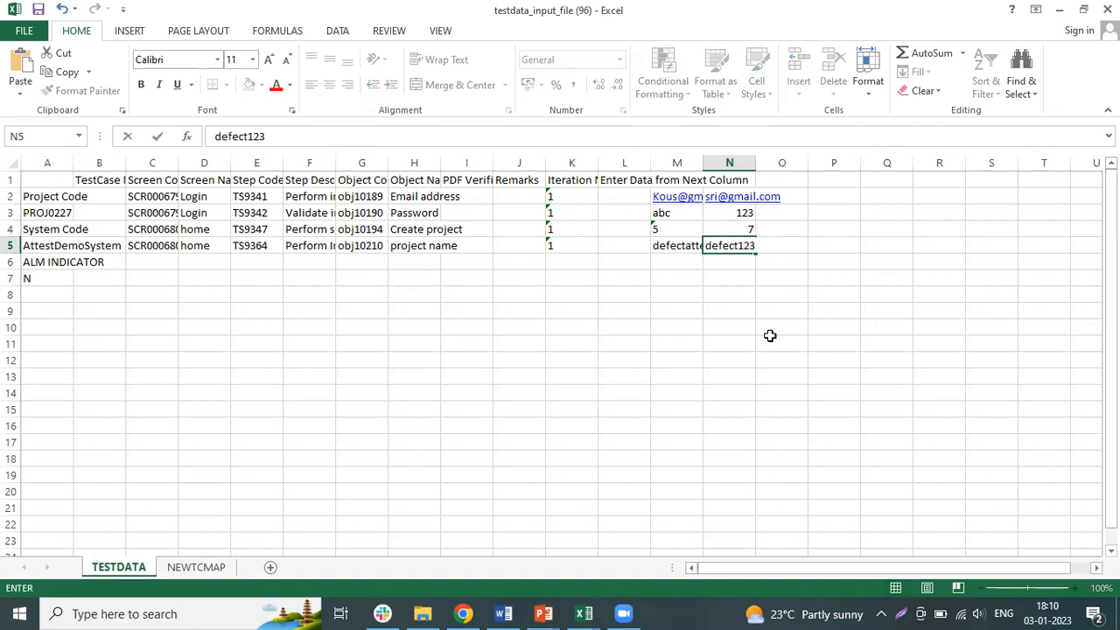
pyautogui.click(769, 339)
pyautogui.click(603, 280)
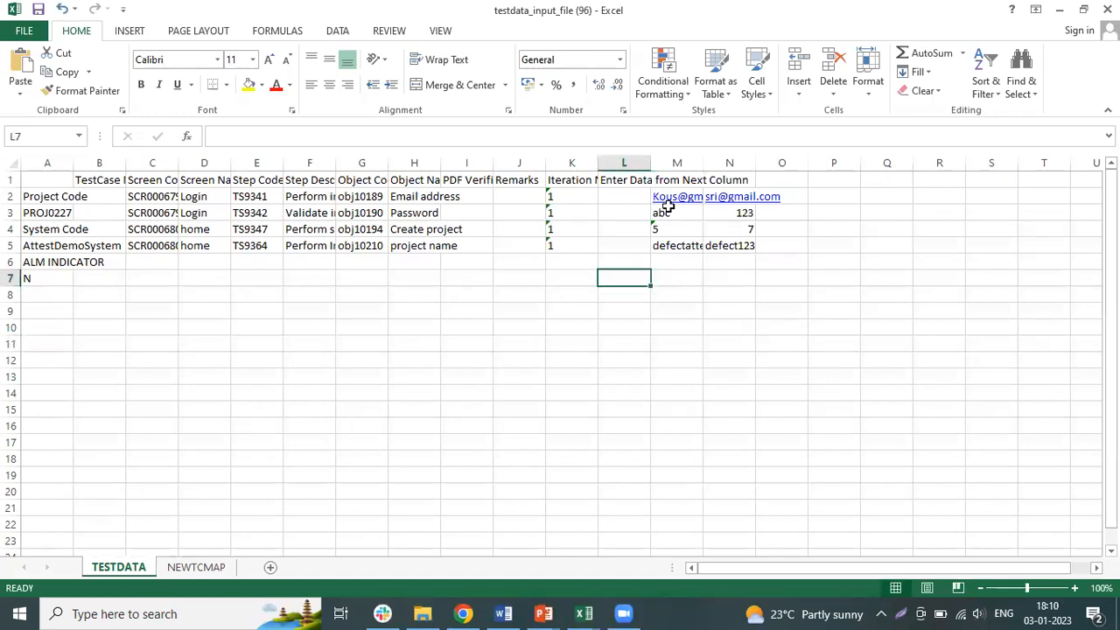
pyautogui.click(758, 341)
pyautogui.click(514, 271)
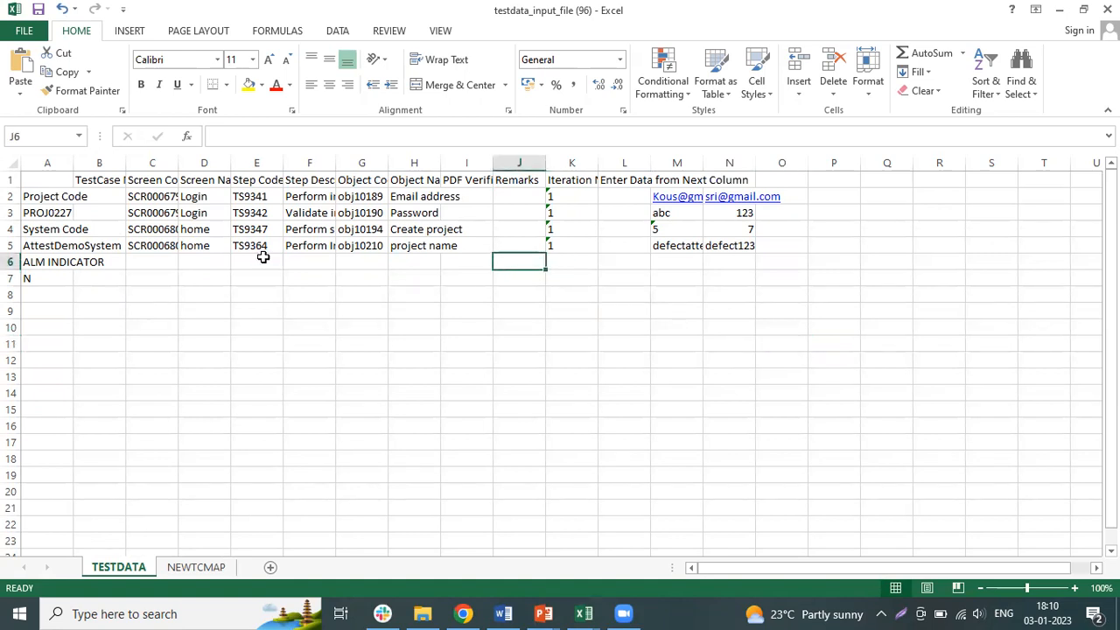
# - Switch to Breez in the browser, open the OrgUploads import screen and set the type of details to import to Create TestData
pyautogui.hotkey('alt', 'Tab')
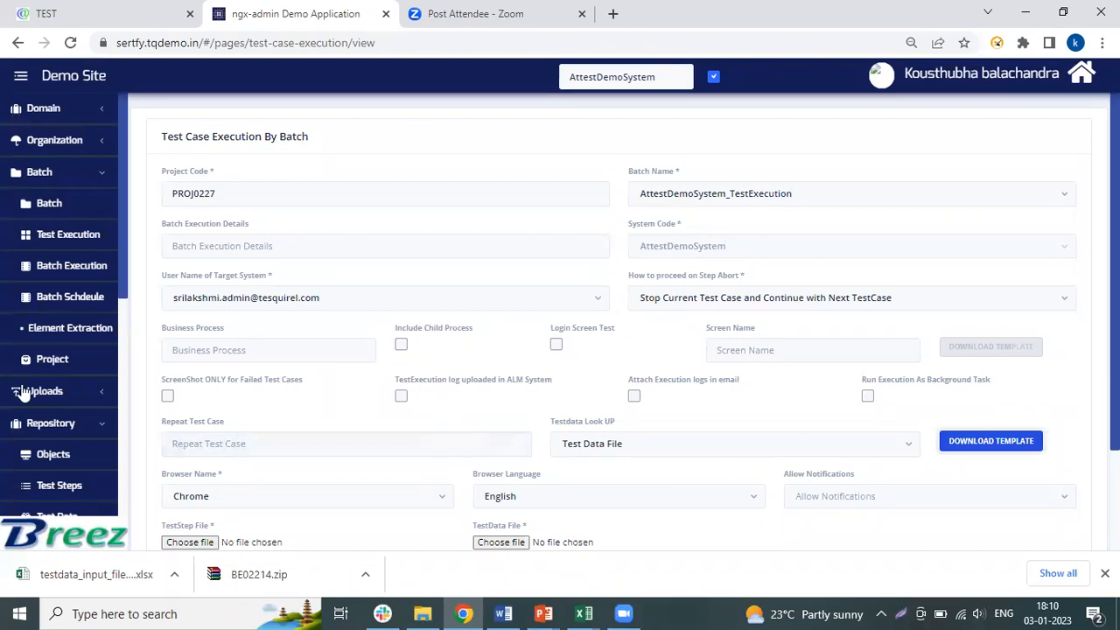
pyautogui.scroll(-5, 122, 395)
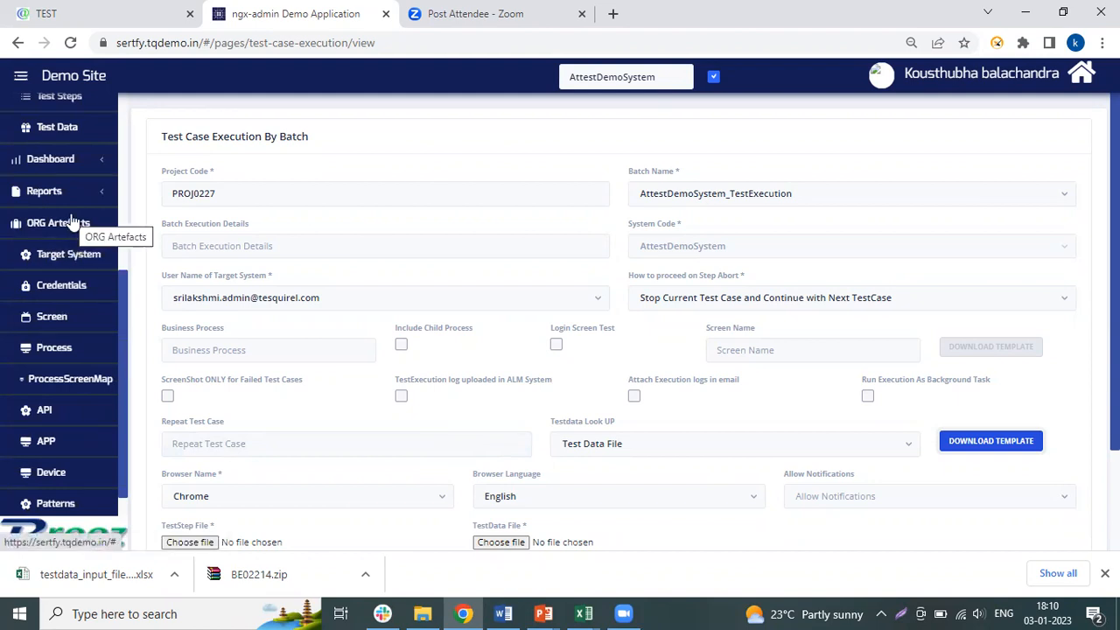
pyautogui.scroll(5, 121, 170)
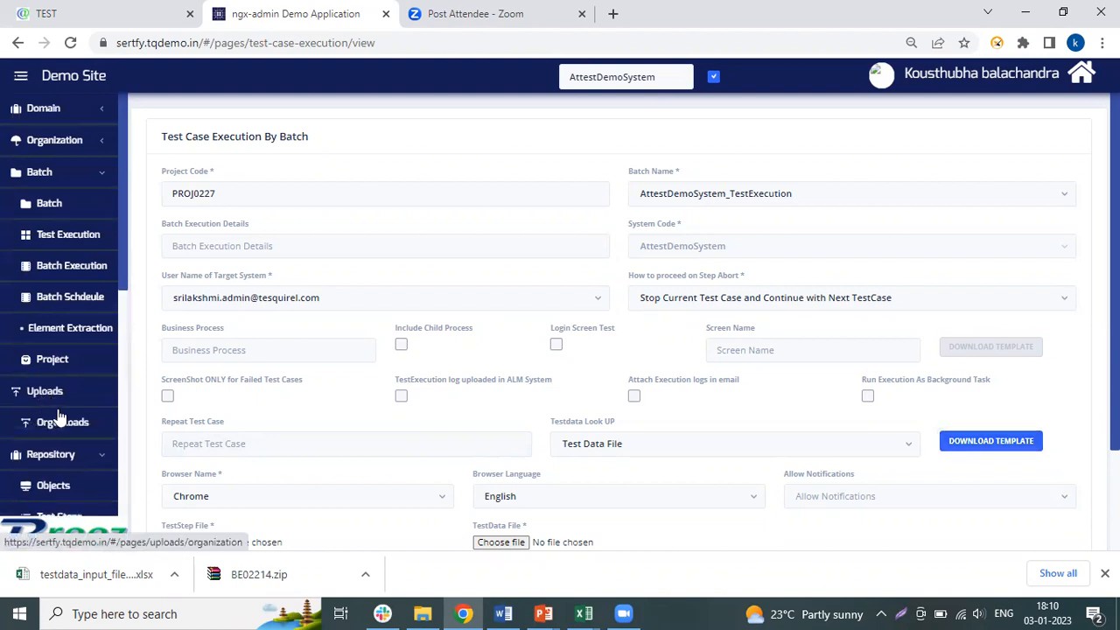
pyautogui.click(69, 422)
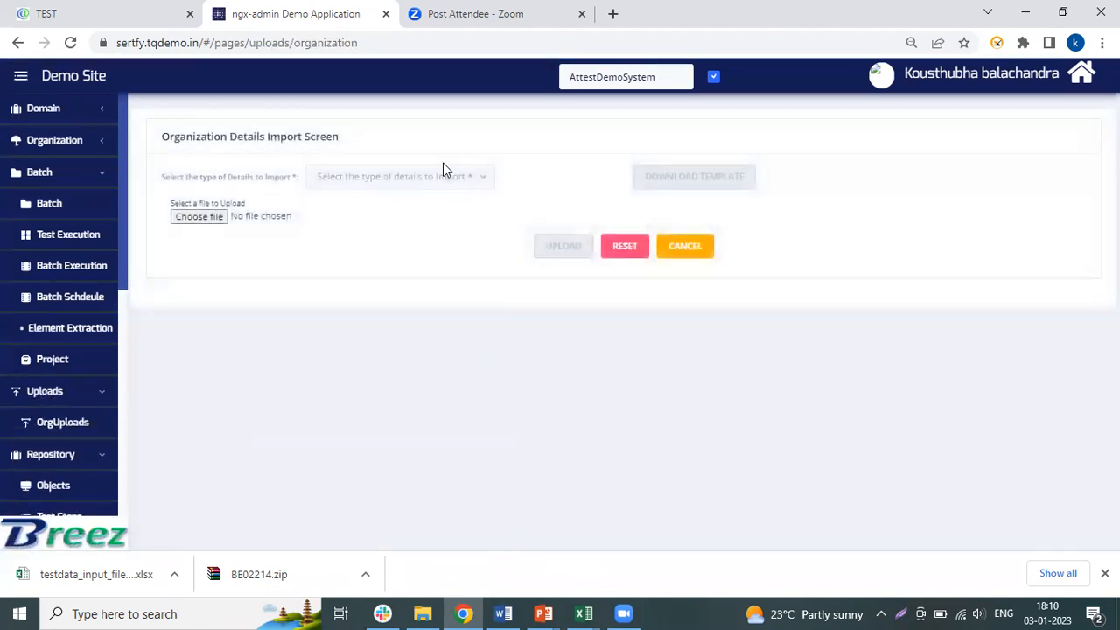
pyautogui.click(446, 176)
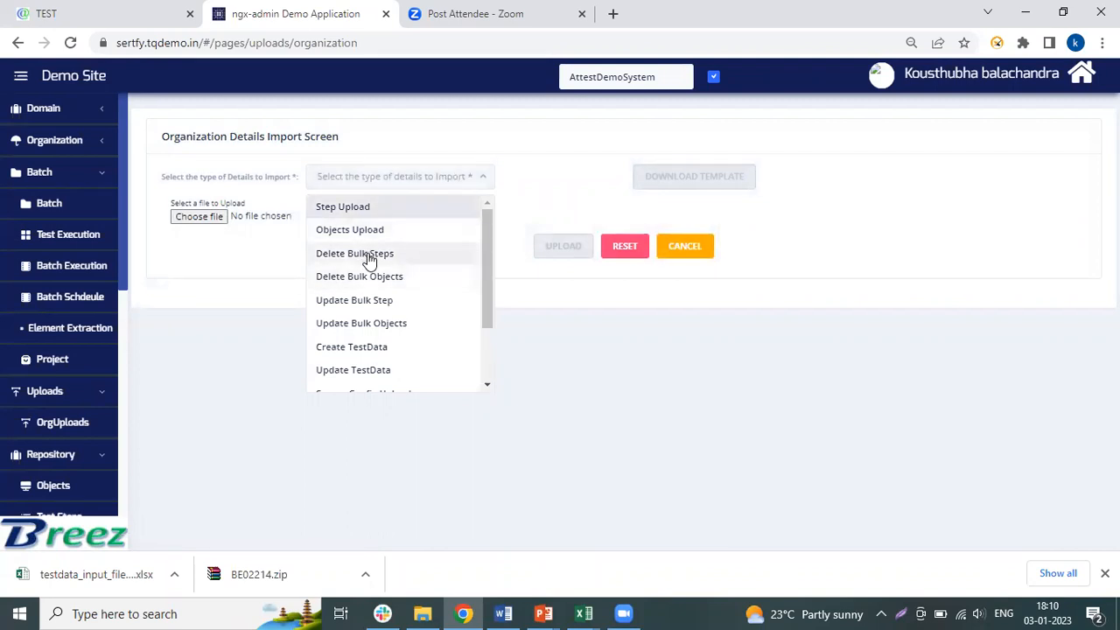
pyautogui.click(414, 353)
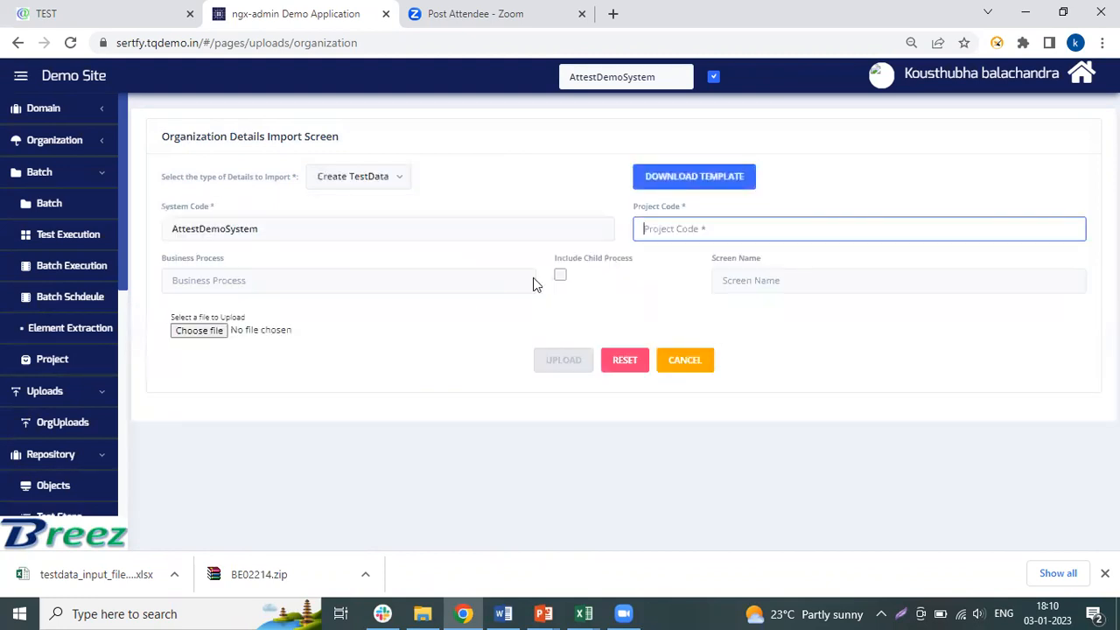
# - Select project PROJ0227 and the home screen for the import, and download its template and open it in Excel
pyautogui.click(649, 229)
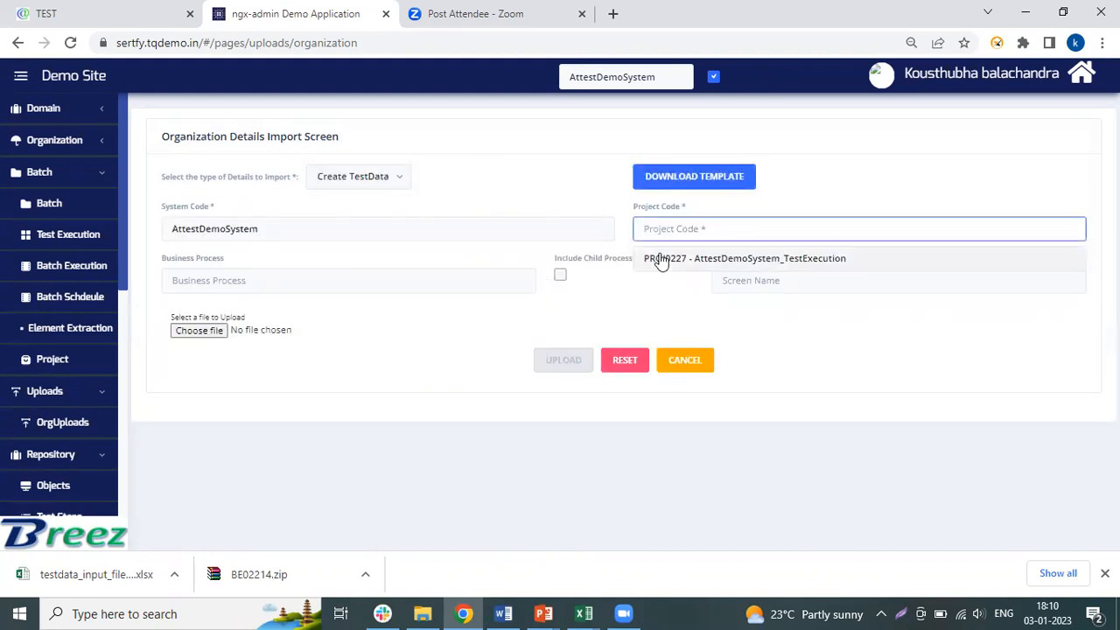
pyautogui.click(658, 260)
pyautogui.click(731, 281)
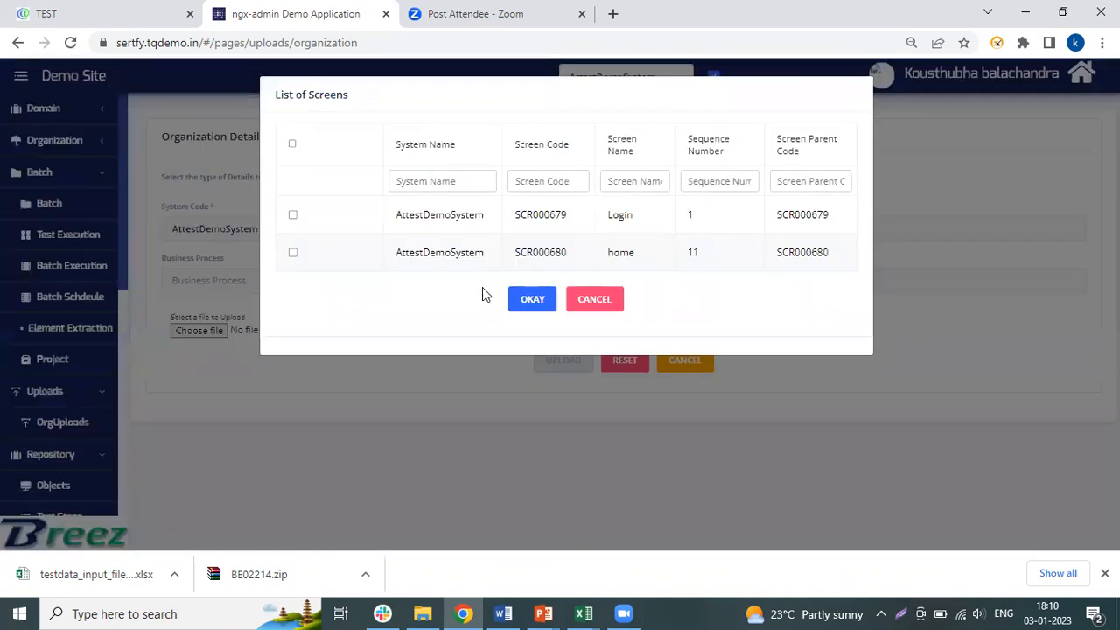
pyautogui.click(292, 254)
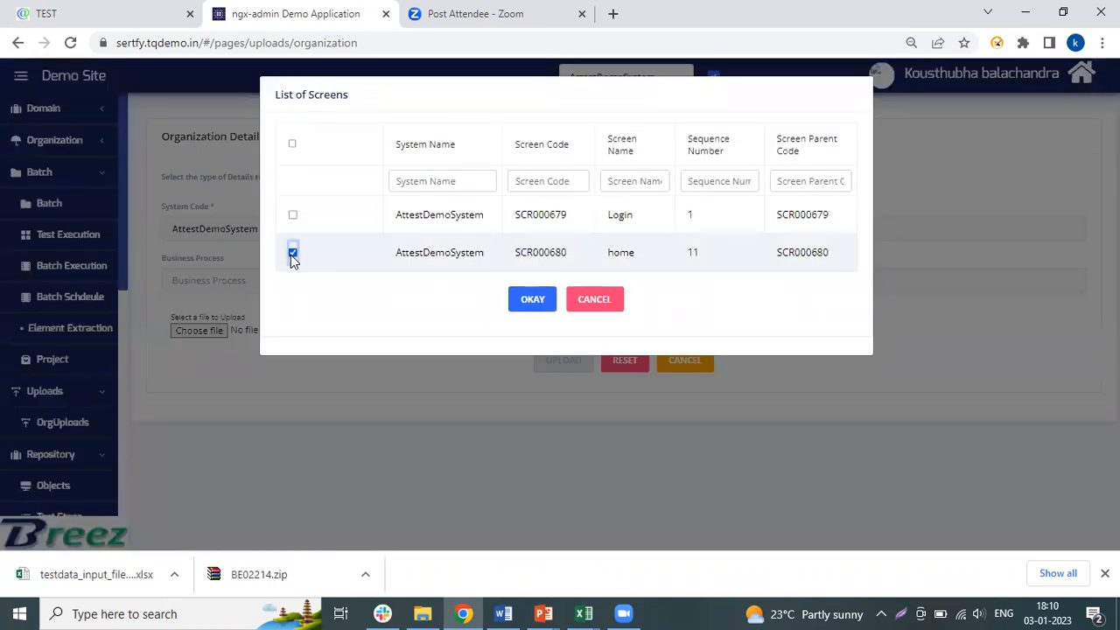
pyautogui.click(526, 299)
pyautogui.click(694, 181)
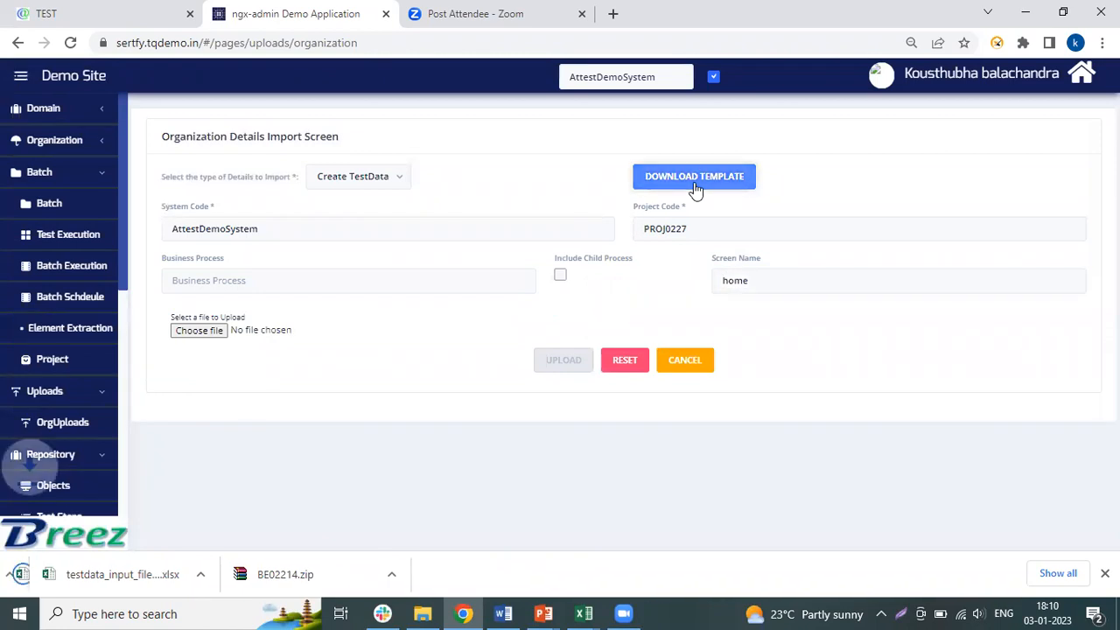
pyautogui.click(123, 574)
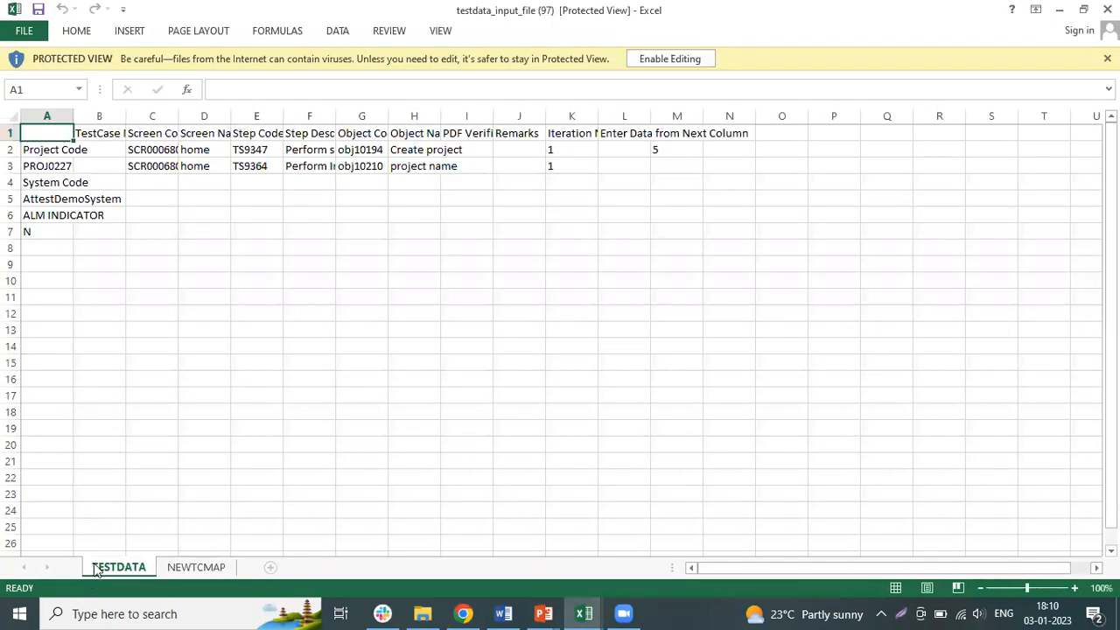
# - Enable editing of the workbook and enter "project name" in M3 as test data for the project name object
pyautogui.click(653, 165)
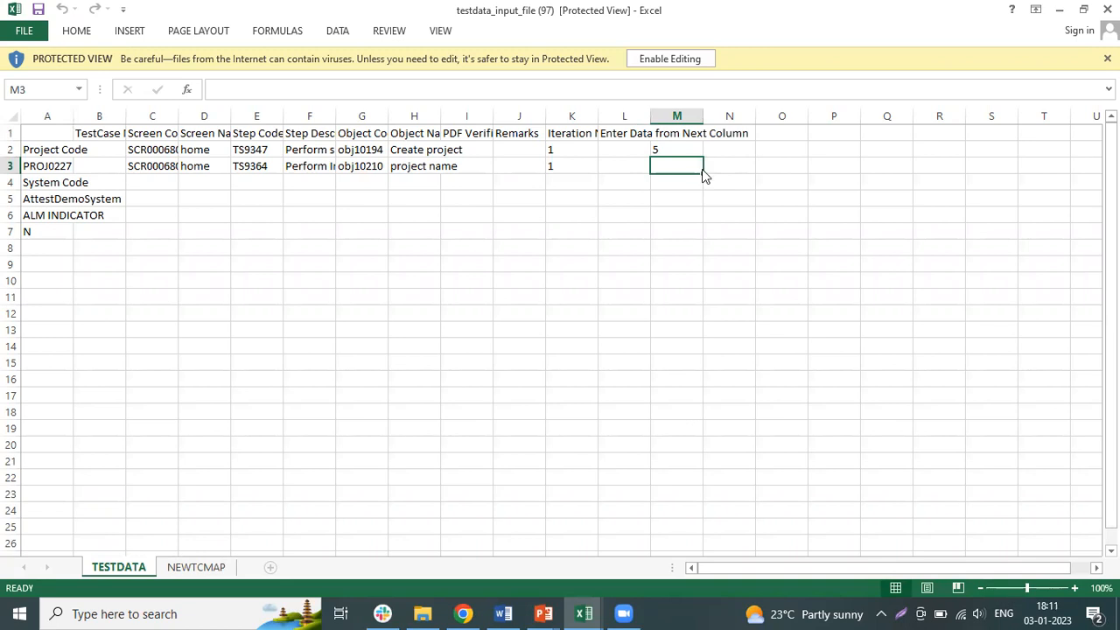
pyautogui.click(669, 58)
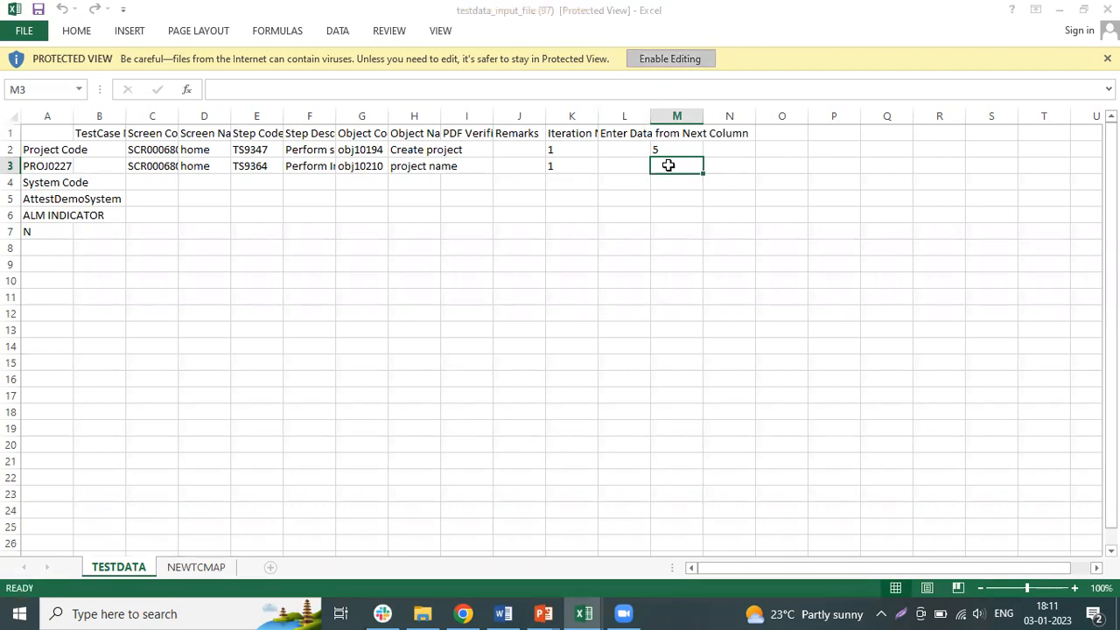
pyautogui.write('project')
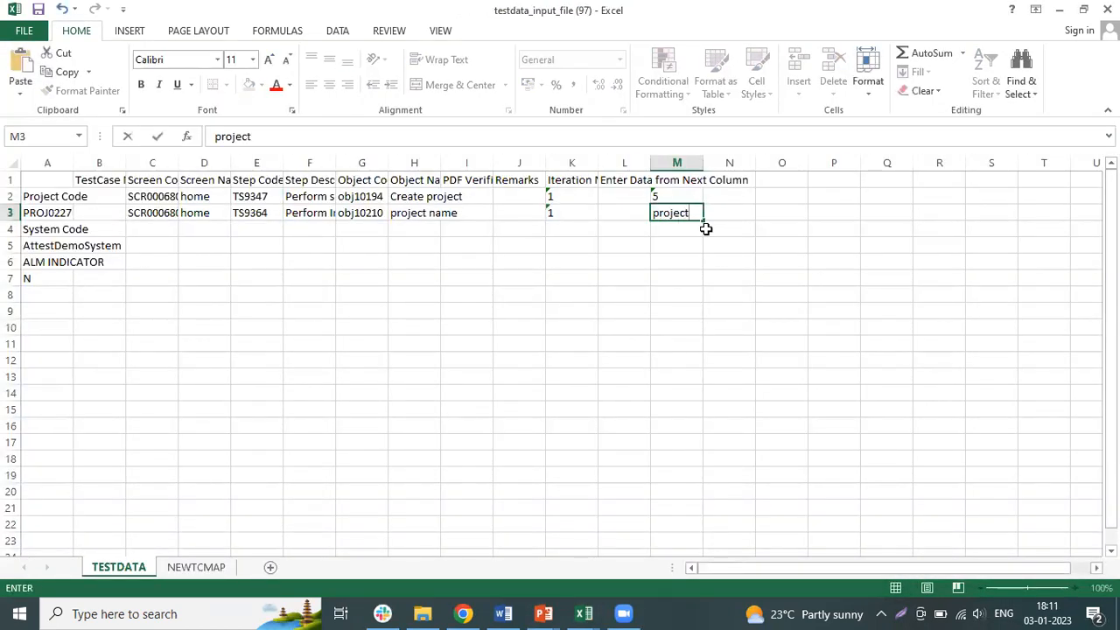
pyautogui.write(' name')
# - Fill the second test data column with 8 in N2 and defect456 in N3
pyautogui.click(723, 195)
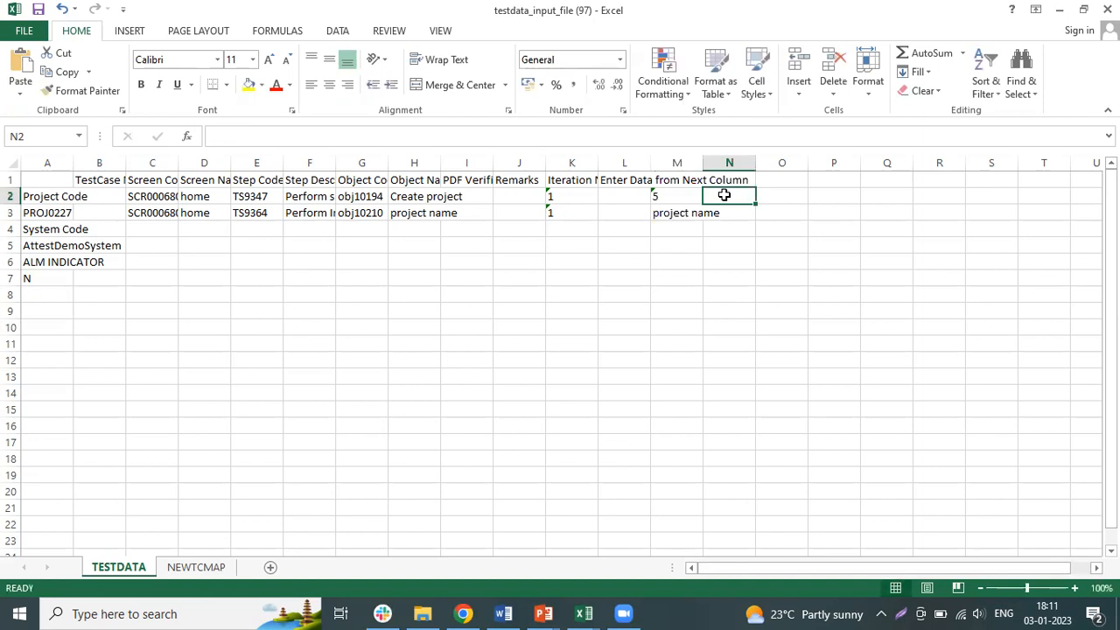
pyautogui.write('8')
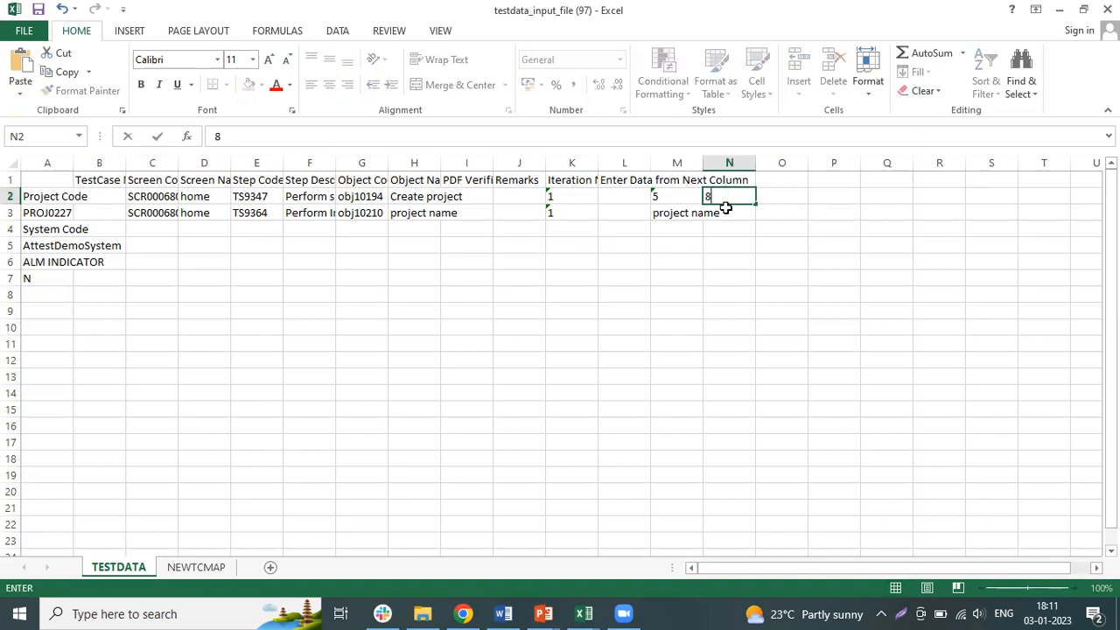
pyautogui.click(725, 208)
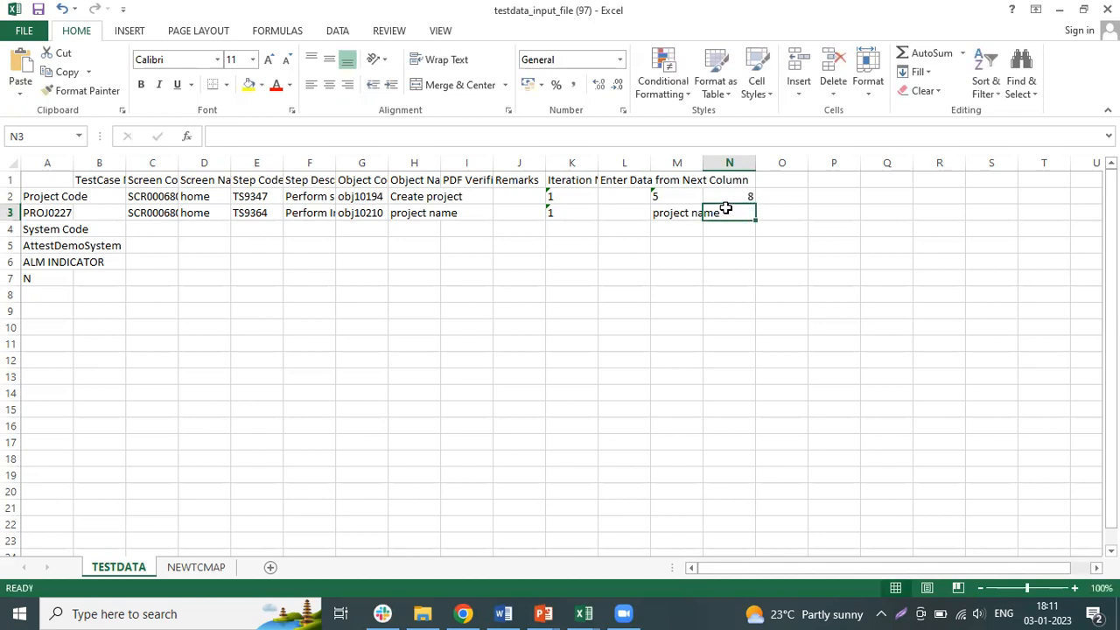
pyautogui.write('defect')
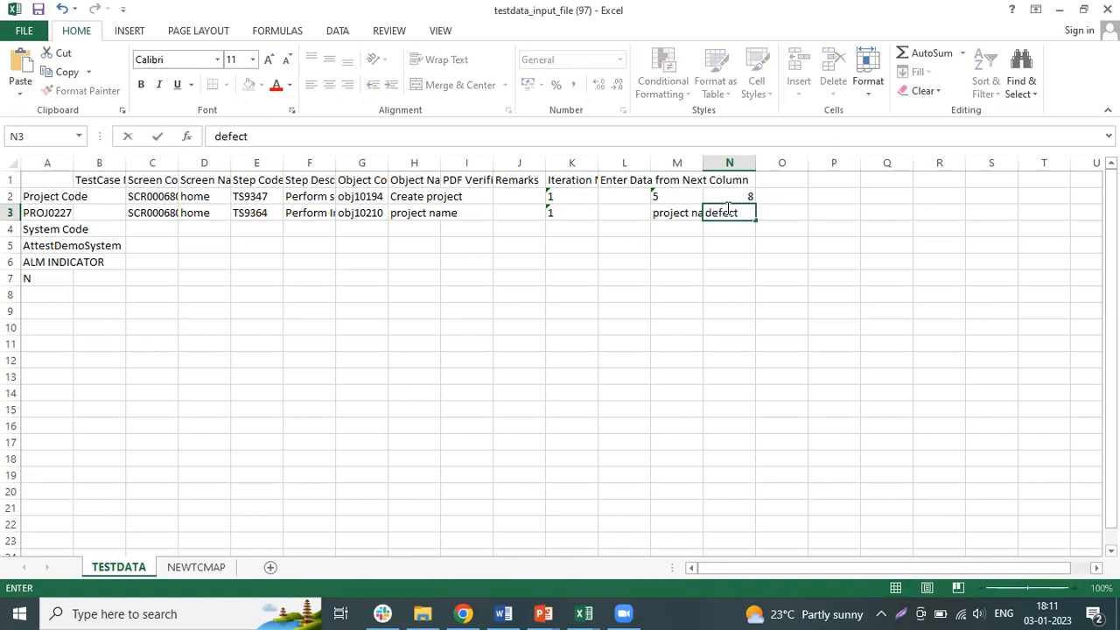
pyautogui.write('456')
pyautogui.hotkey('ctrl', 'Return')
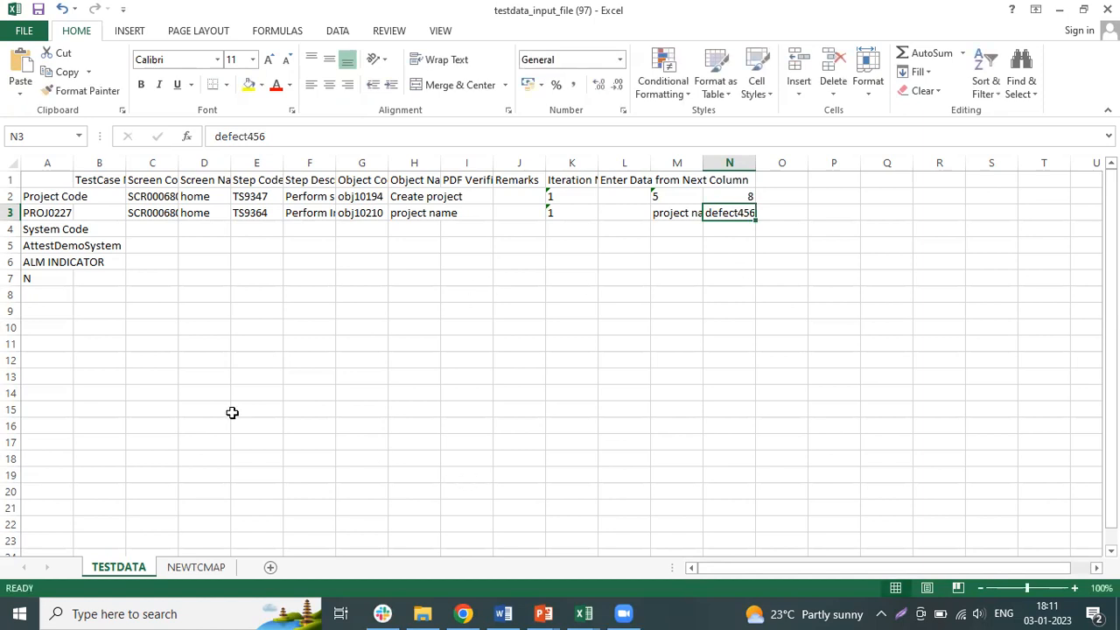
# - Switch back to Breez in the browser and try to upload testdata_input_file (97).xlsx from the Downloads folder
pyautogui.click(462, 613)
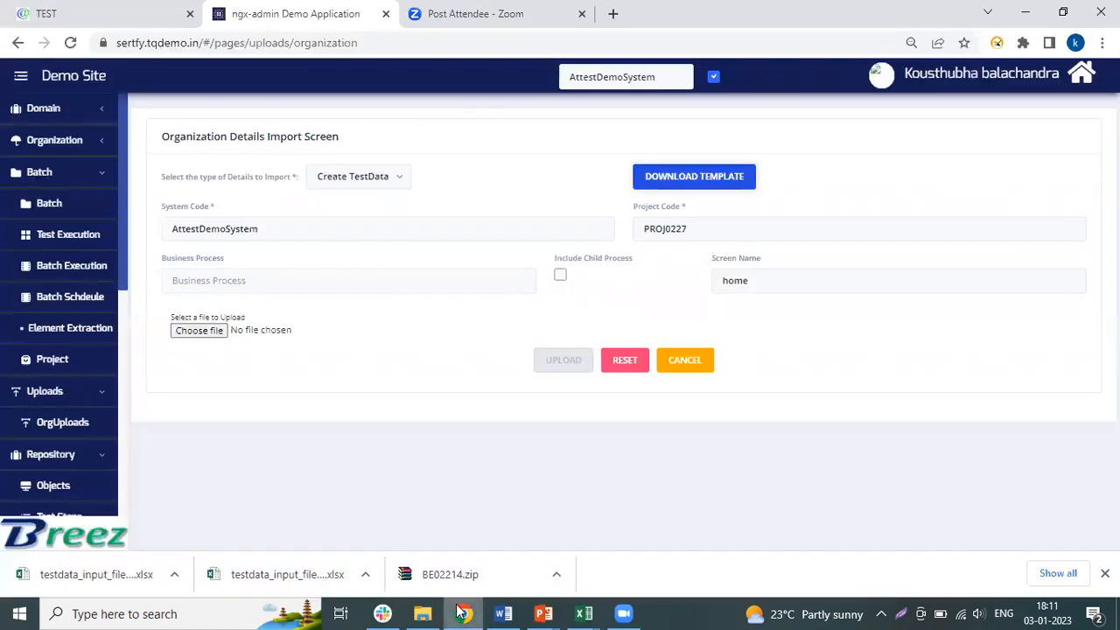
pyautogui.click(195, 334)
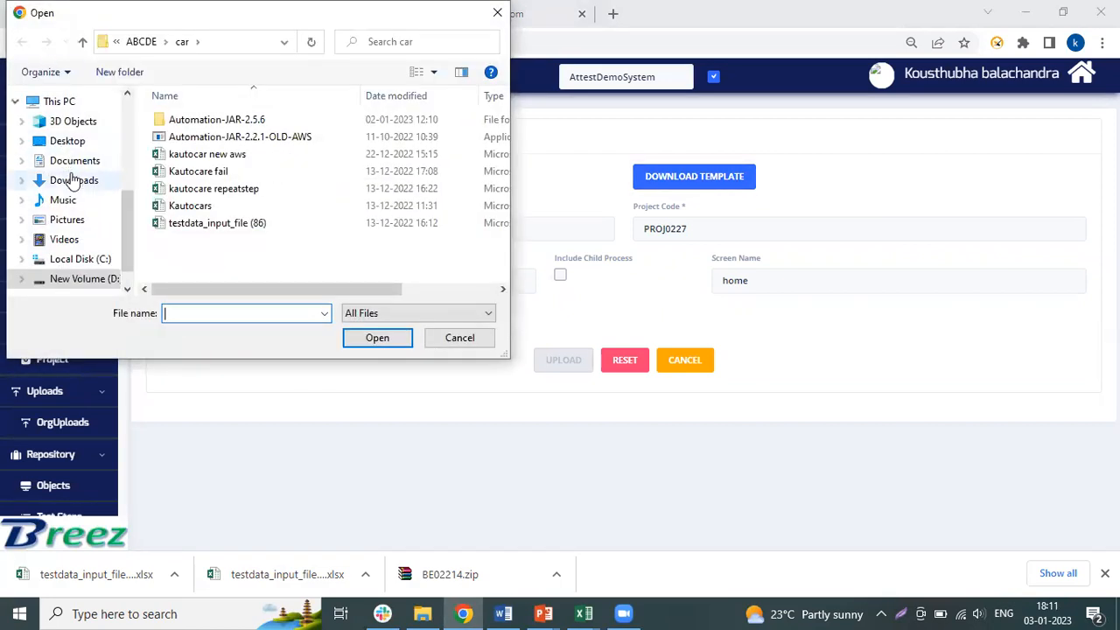
pyautogui.click(73, 178)
pyautogui.doubleClick(303, 143)
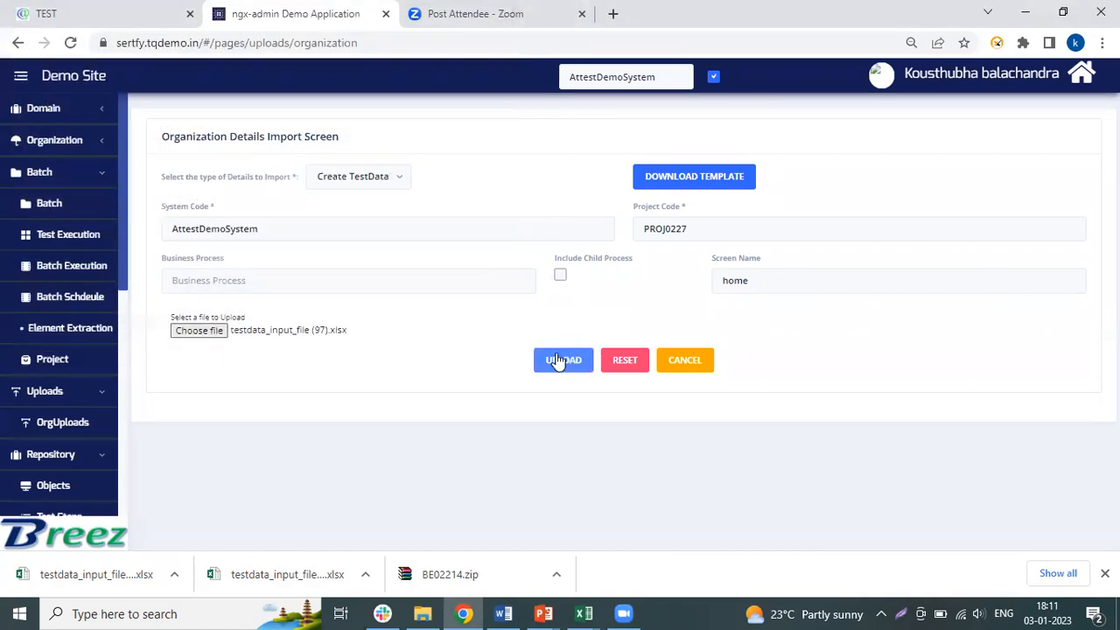
pyautogui.click(557, 361)
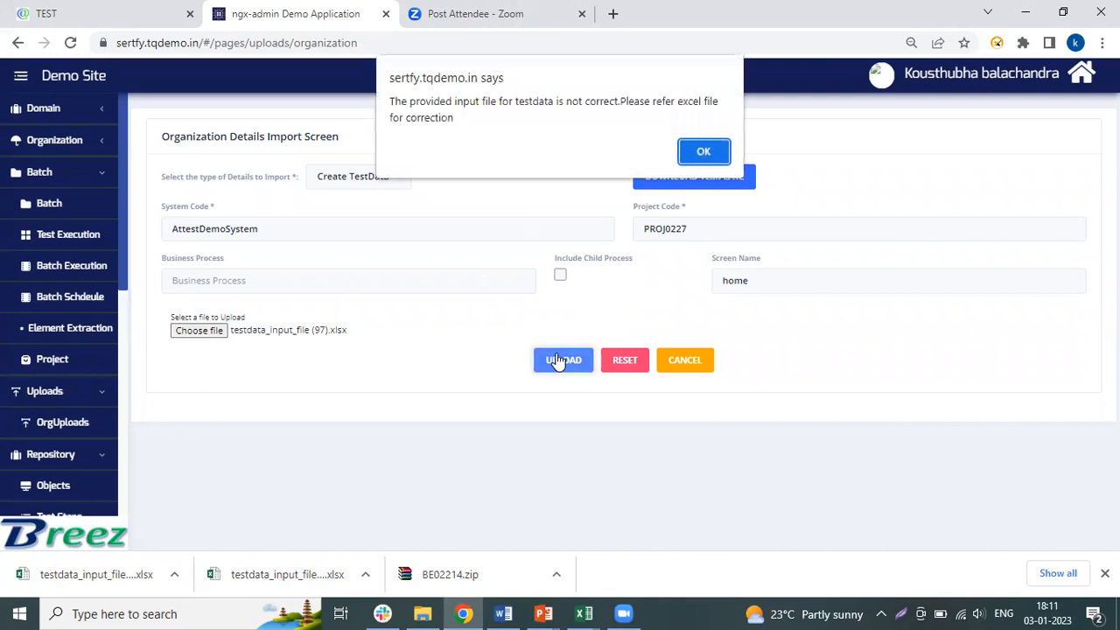
# - Dismiss the upload alert and open the downloaded error file in Excel to check its messages
pyautogui.click(700, 149)
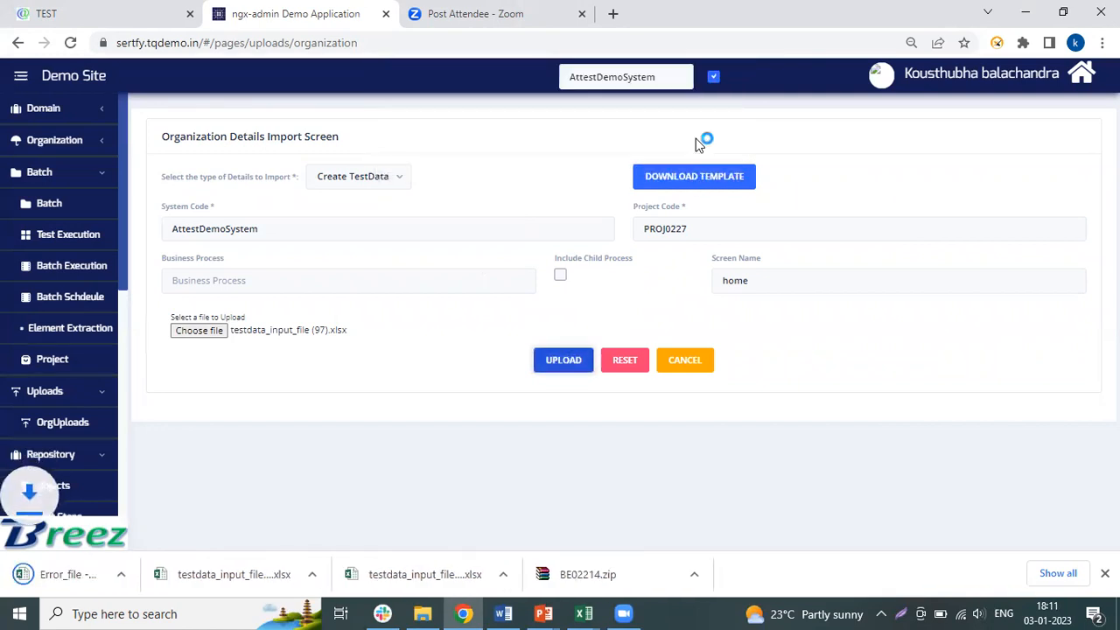
pyautogui.click(86, 578)
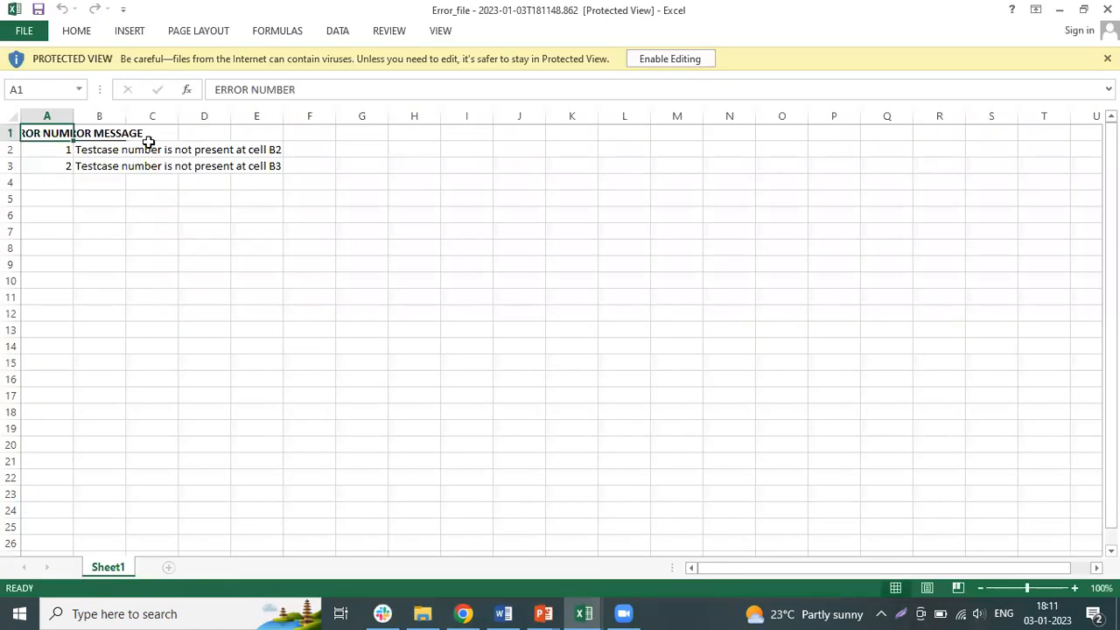
# - Check the first message in the error file and switch back to the testdata_input_file (97) workbook
pyautogui.click(107, 155)
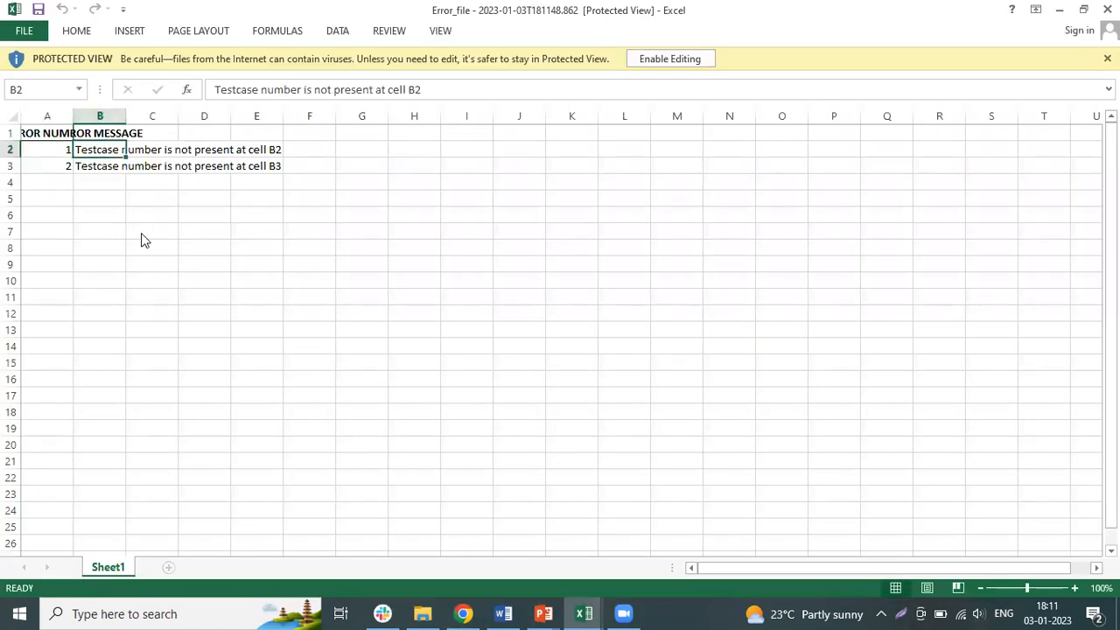
pyautogui.hotkey('alt', 'Tab')
pyautogui.hotkey('alt', 'Tab')
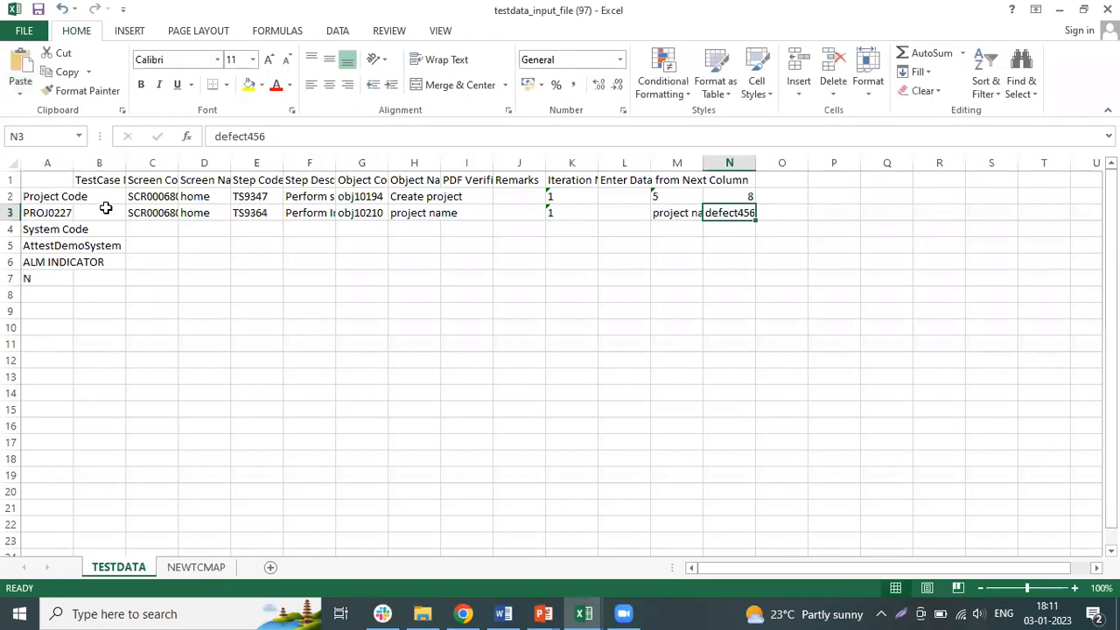
# - Enter 123 as the test case number in B2 of the TESTDATA sheet
pyautogui.click(123, 202)
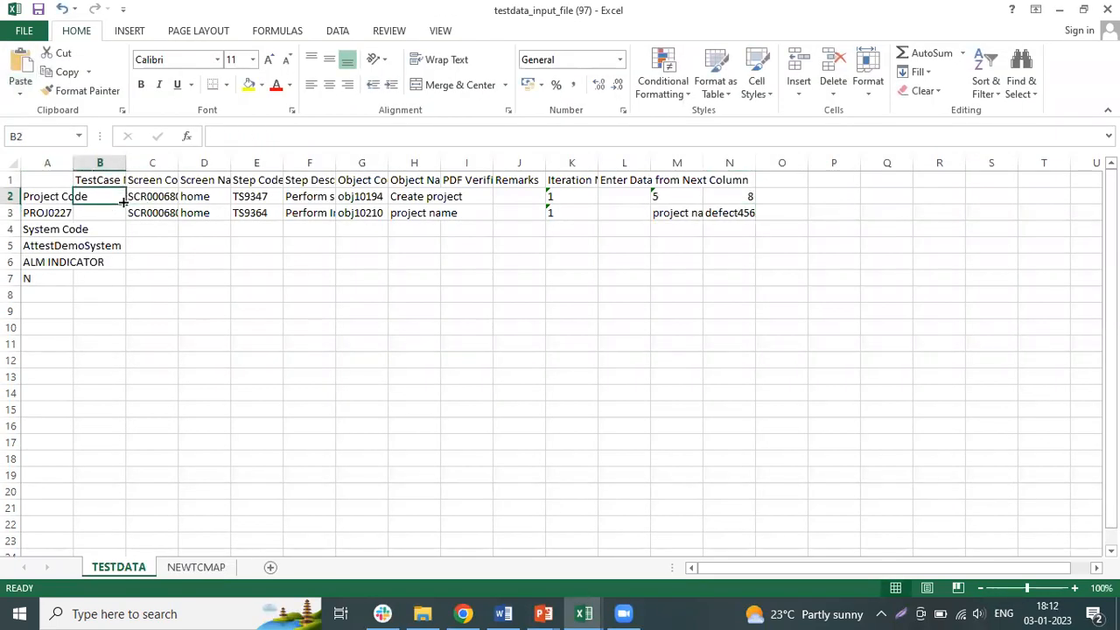
pyautogui.write('12')
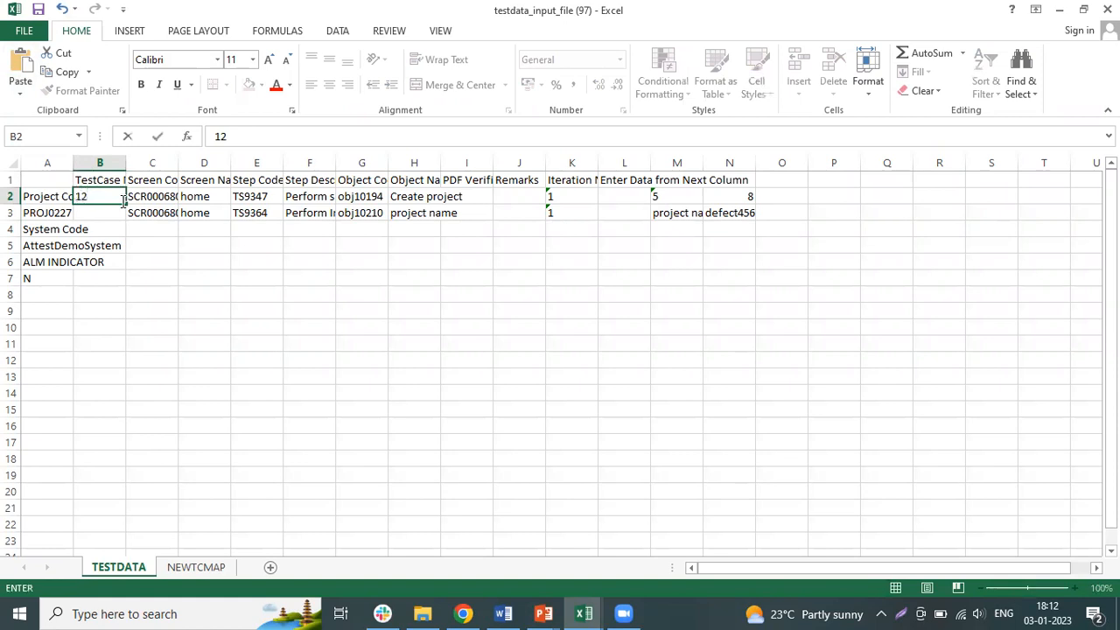
pyautogui.write('3')
pyautogui.press('Return')
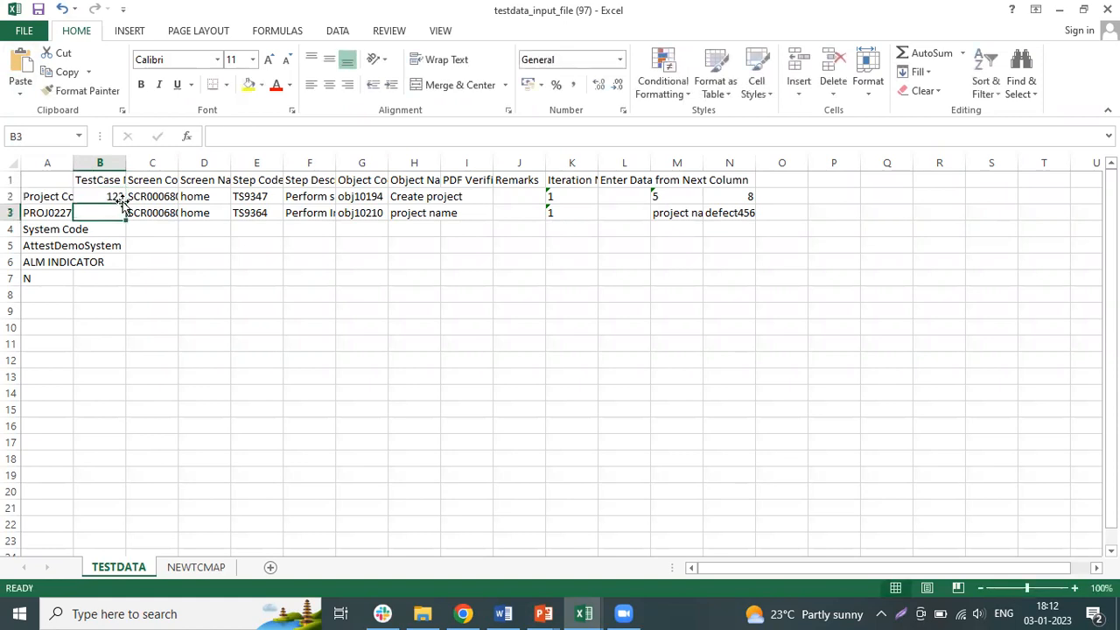
# - Enter TC1 as the test case number in both B2 and B3
pyautogui.click(111, 192)
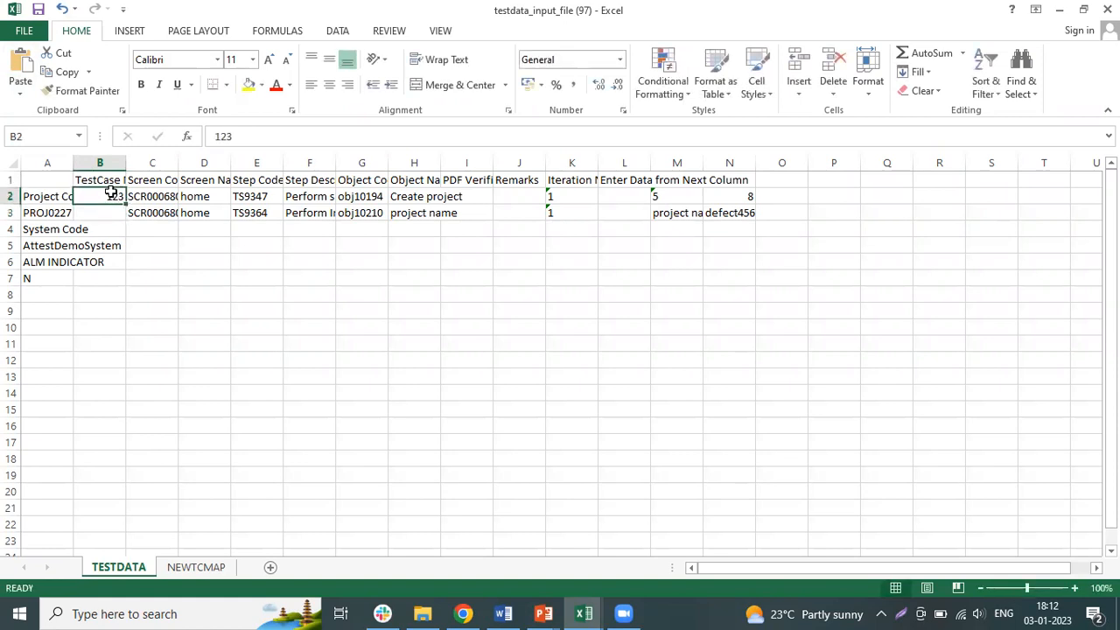
pyautogui.write('TC1')
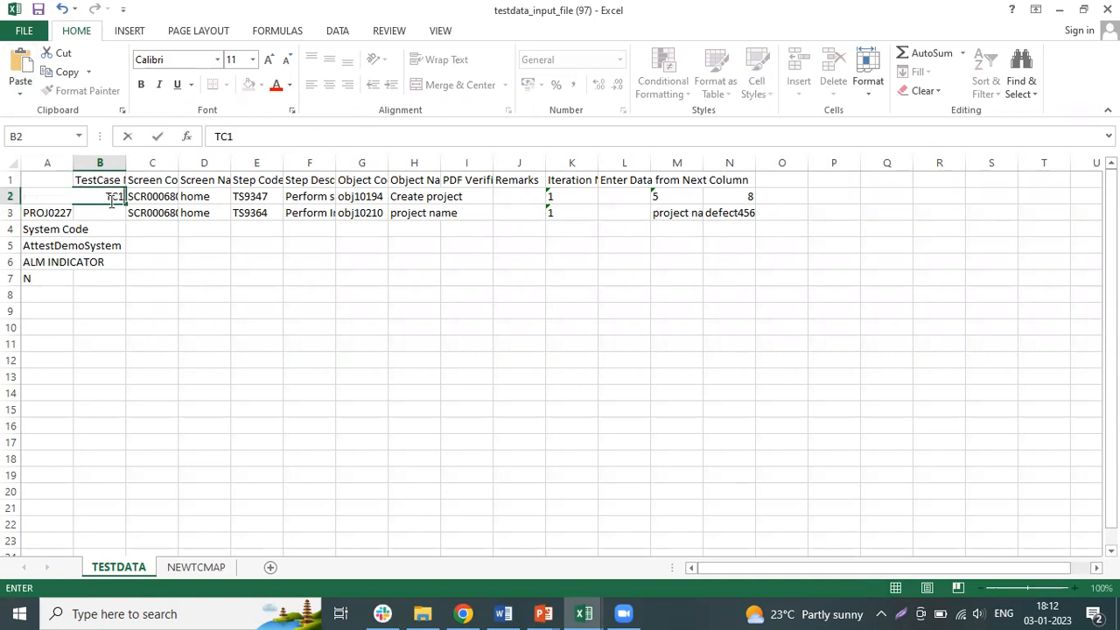
pyautogui.click(113, 212)
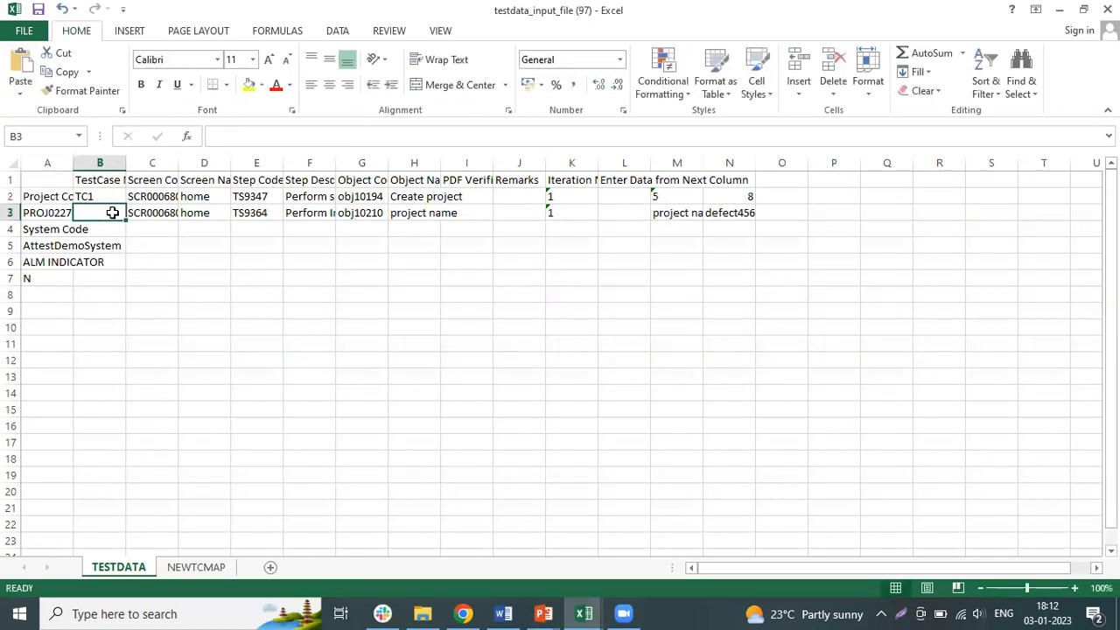
pyautogui.write('TC1')
pyautogui.click(115, 212)
# - Switch back to Breez in the browser and upload the corrected testdata_input_file (97).xlsx as the test data file
pyautogui.hotkey('alt', 'Tab')
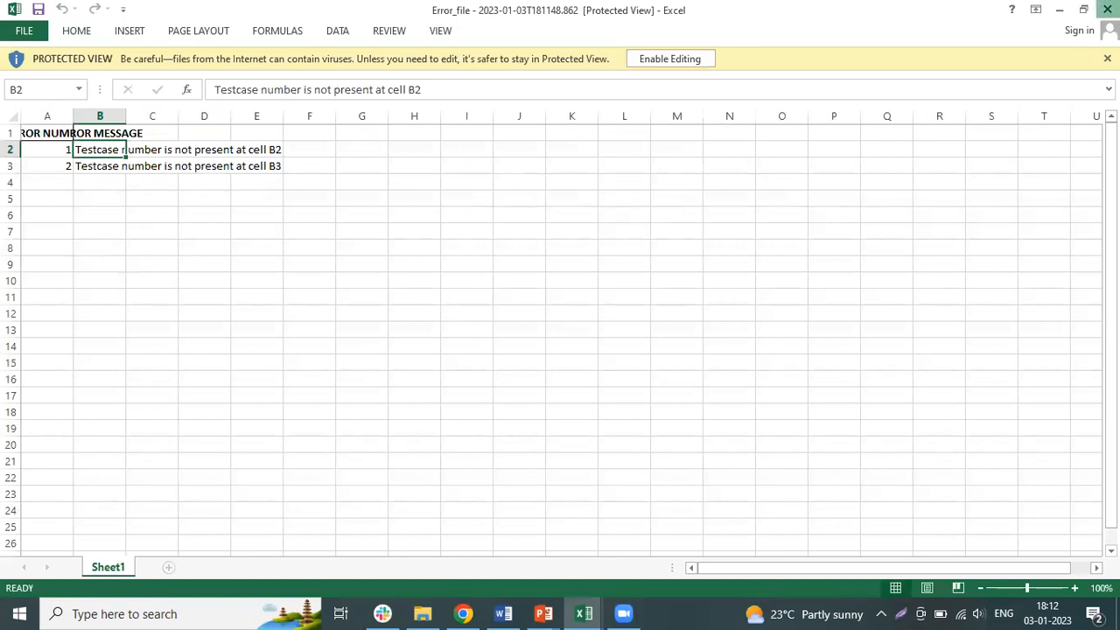
pyautogui.hotkey('alt', 'Tab')
pyautogui.hotkey('alt', 'Tab')
pyautogui.hotkey('alt', 'Tab')
pyautogui.hotkey('alt', 'Tab')
pyautogui.hotkey('alt', 'Tab')
pyautogui.hotkey('alt', 'Tab')
pyautogui.hotkey('alt', 'Up')
pyautogui.hotkey('alt', 'Right')
pyautogui.click(210, 335)
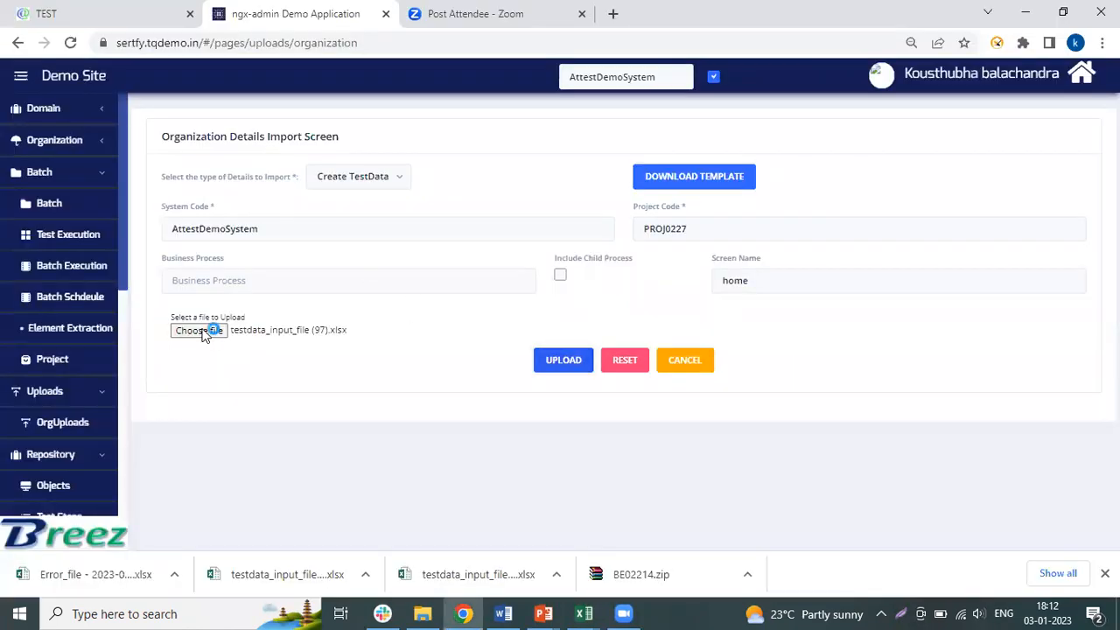
pyautogui.doubleClick(247, 142)
pyautogui.click(562, 361)
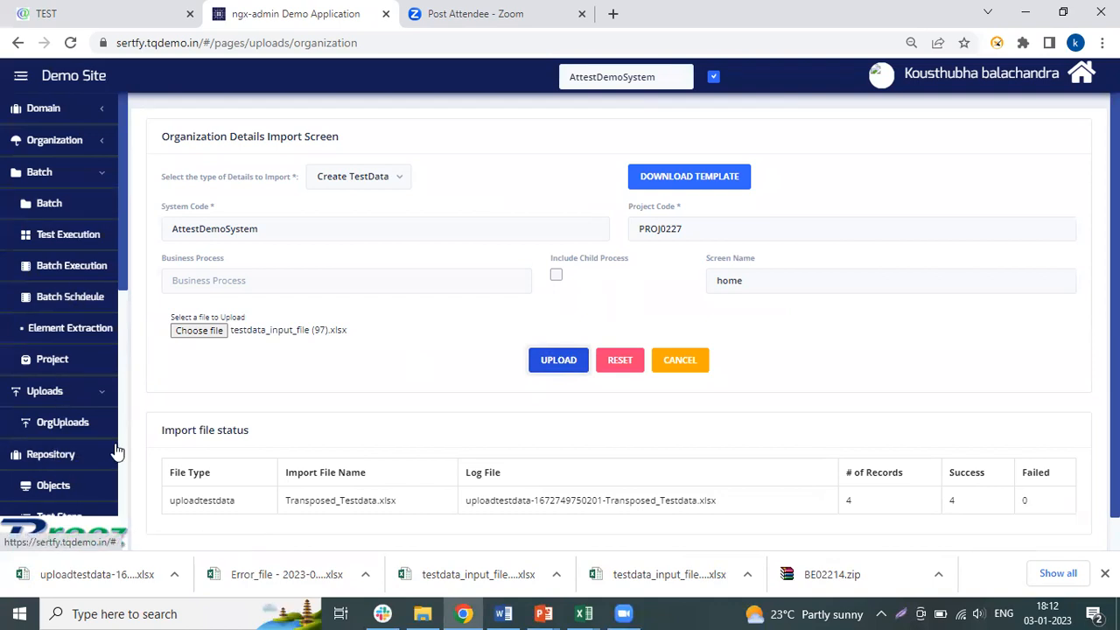
# - Open the test data list of the home screen (SCR000680) to review its records, and close the browser's downloads bar
pyautogui.scroll(-5, 116, 452)
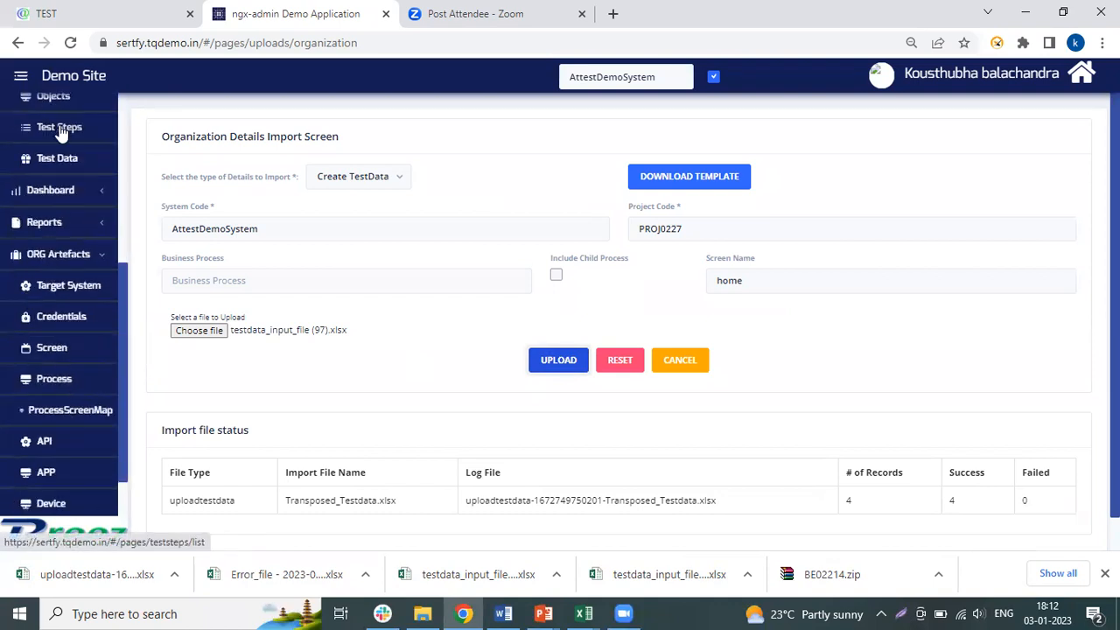
pyautogui.click(58, 158)
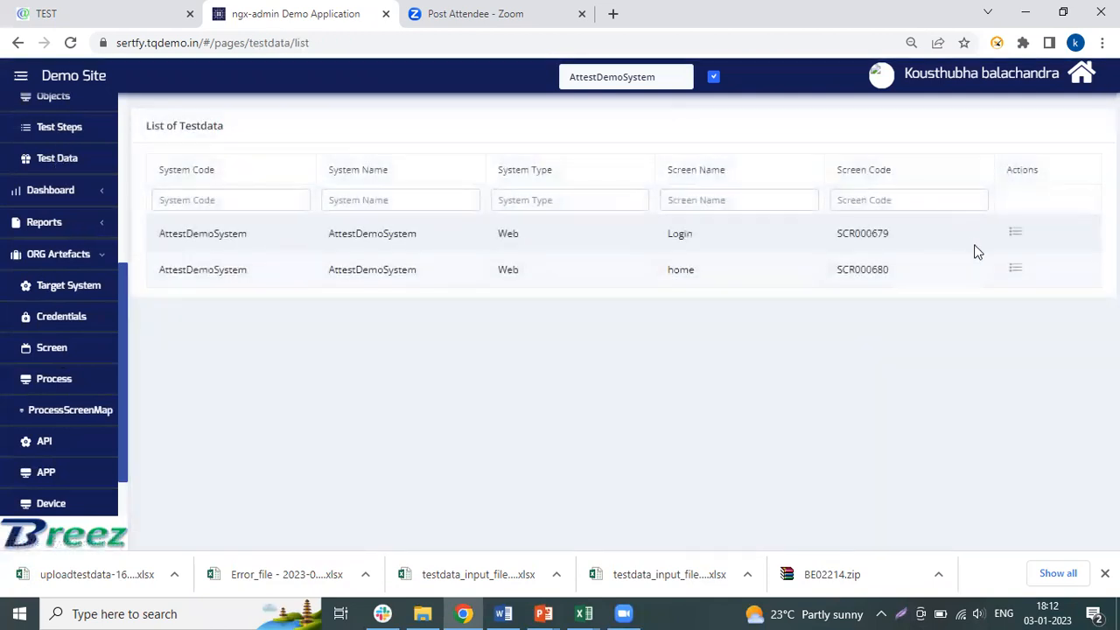
pyautogui.click(1017, 267)
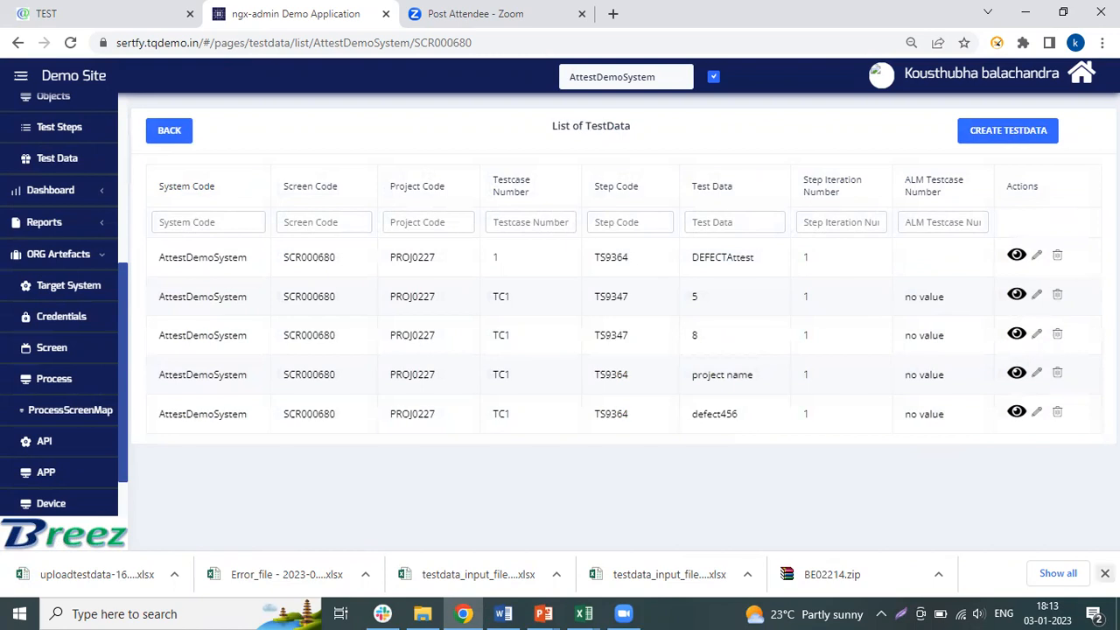
pyautogui.click(1104, 573)
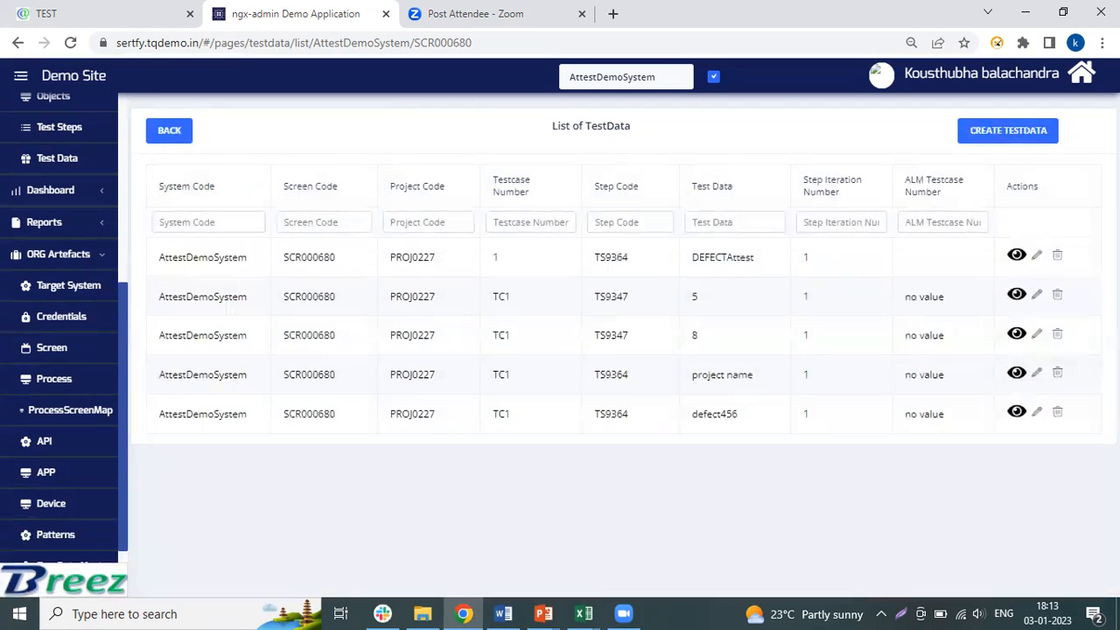